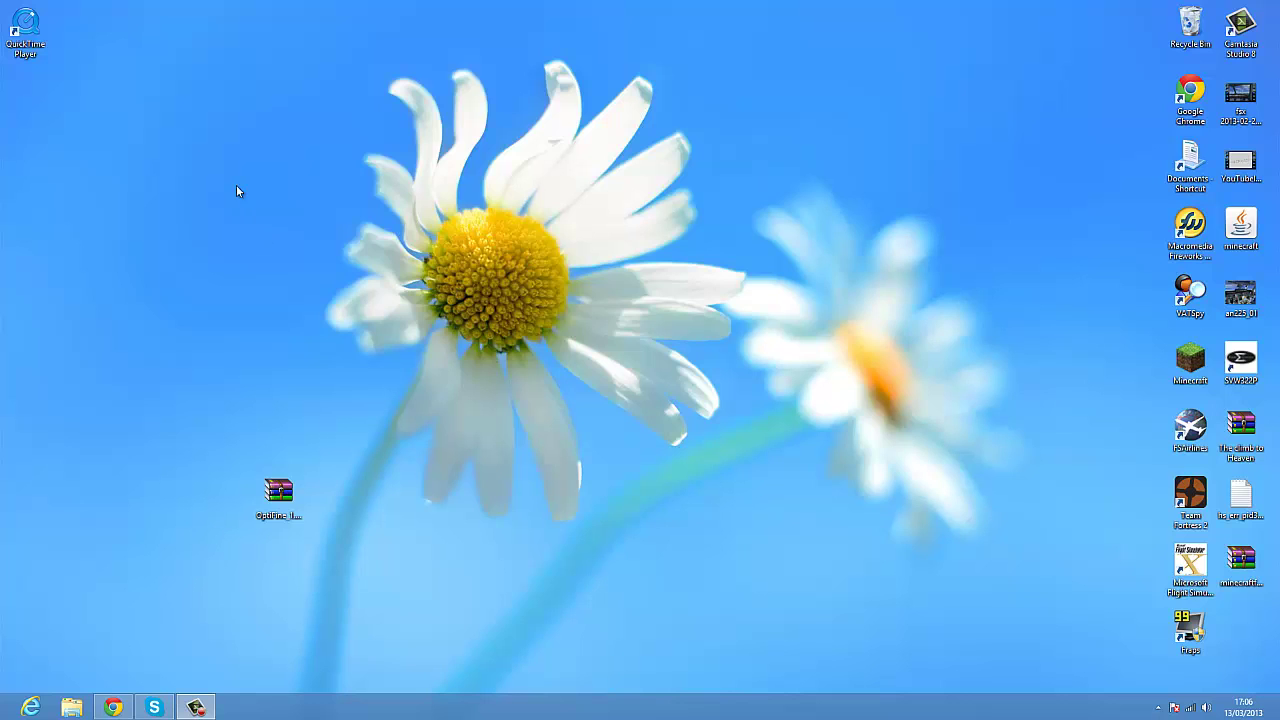
left_click_drag(236, 42, 712, 515)
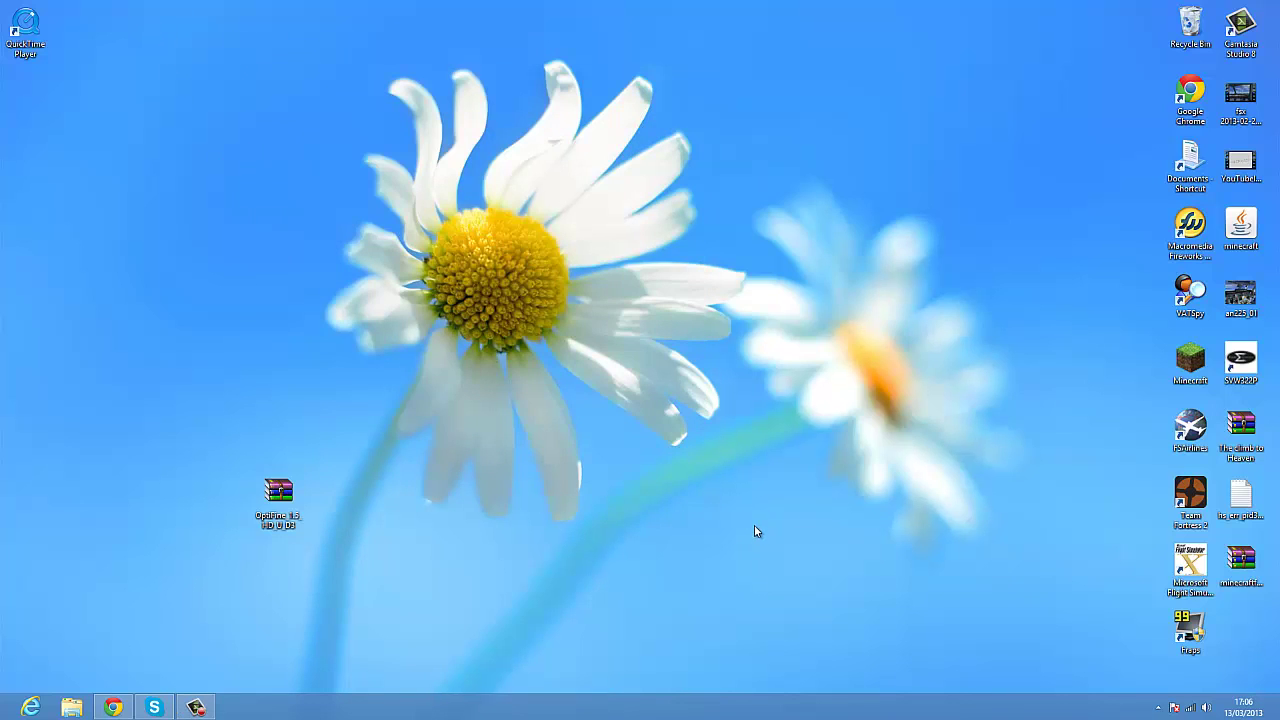
left_click_drag(826, 516, 781, 524)
left_click_drag(256, 437, 304, 566)
left_click(364, 582)
left_click_drag(490, 566, 237, 437)
left_click(150, 414)
left_click_drag(136, 424, 459, 573)
left_click(461, 575)
Move the OptiFine_1.5_HD_U_D3 archive on the desktop to the empty area above the small blurred flower.
left_click_drag(278, 492, 526, 250)
left_click(420, 240)
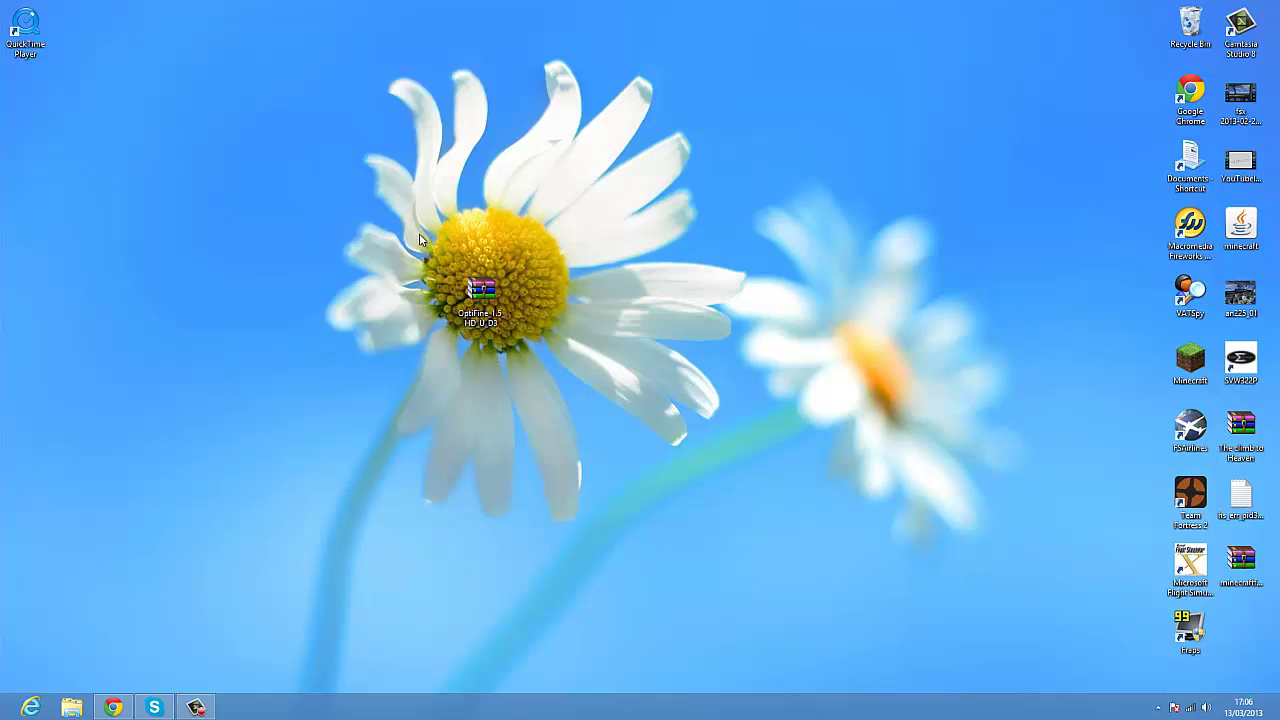
left_click_drag(420, 240, 375, 207)
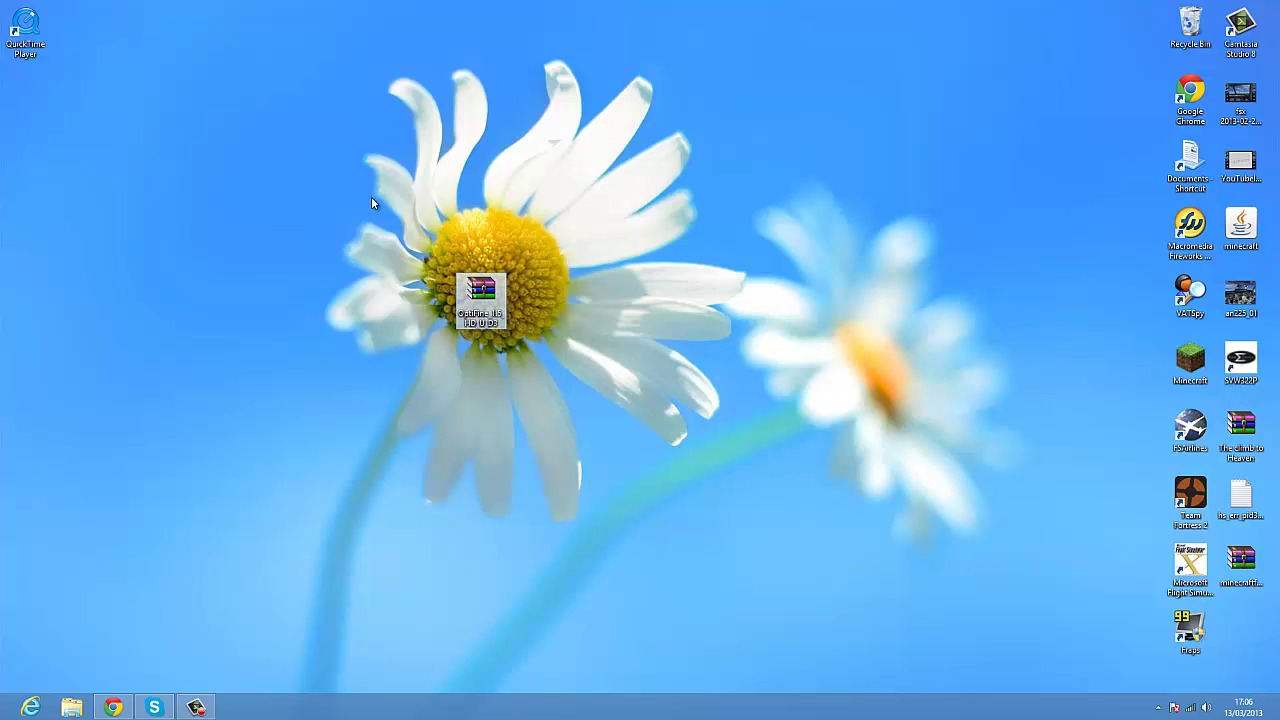
left_click(372, 200)
left_click_drag(488, 287, 894, 152)
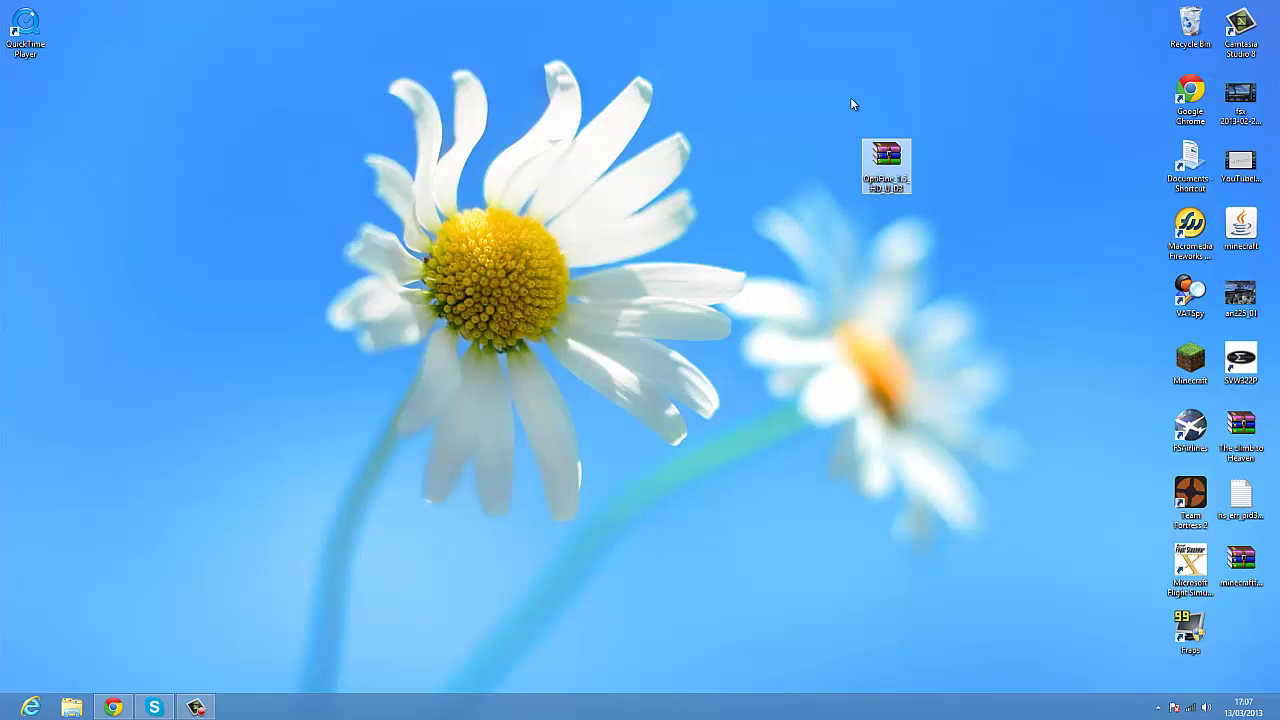
left_click(960, 175)
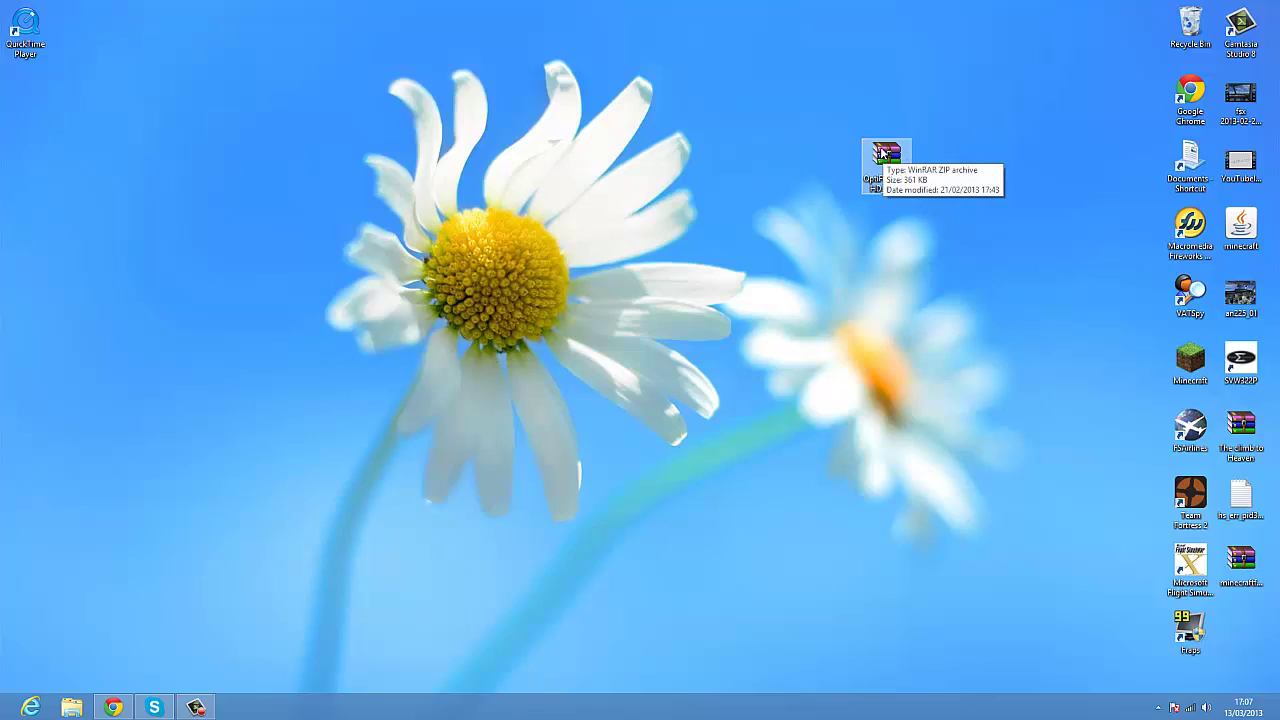
Open the OptiFine_1.5_HD_U_D3.zip archive and fit its window to the right half of the screen.
double_click(882, 152)
left_click_drag(637, 443, 1278, 215)
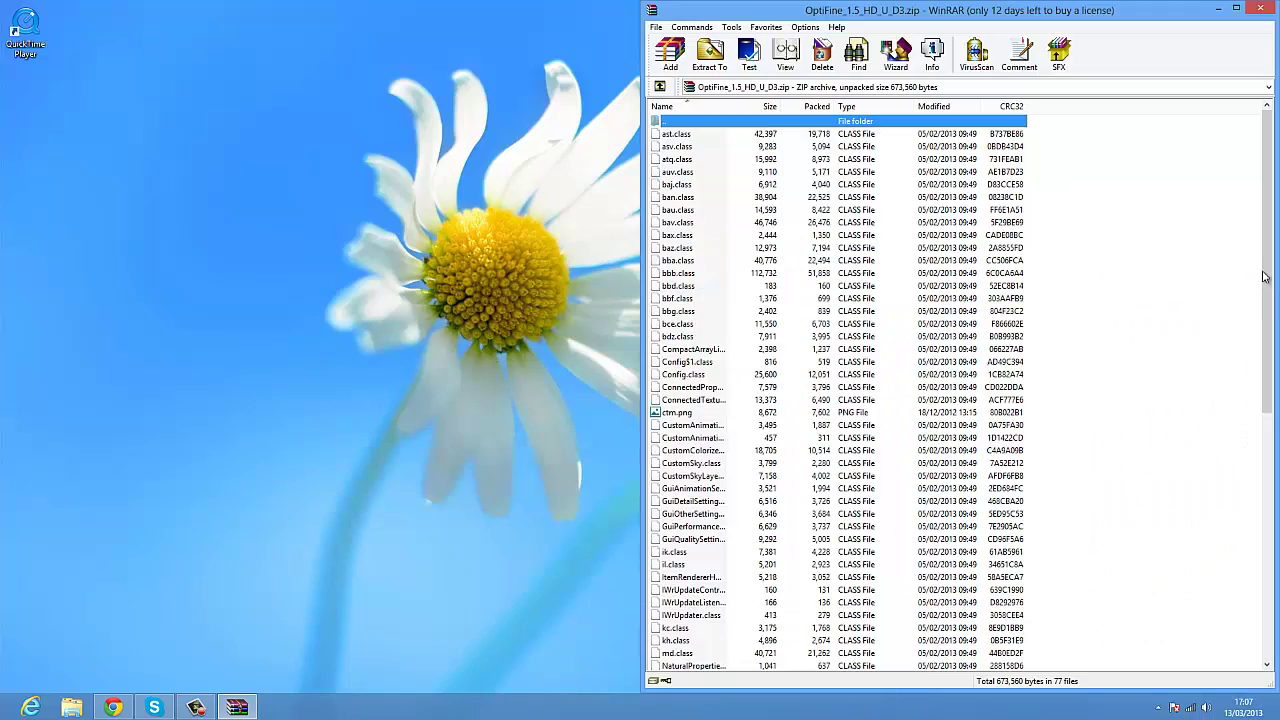
scroll(1263, 277, "down", 1)
scroll(1263, 277, "up", 1)
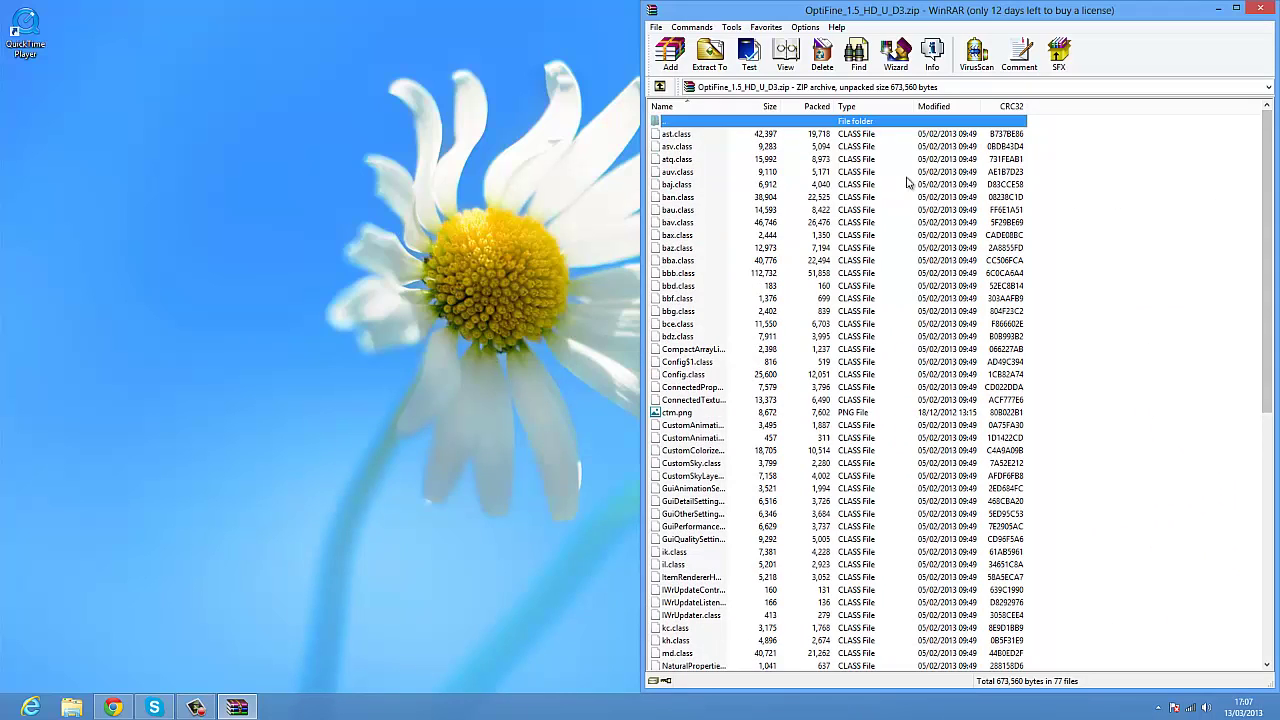
scroll(1029, 294, "down", 12)
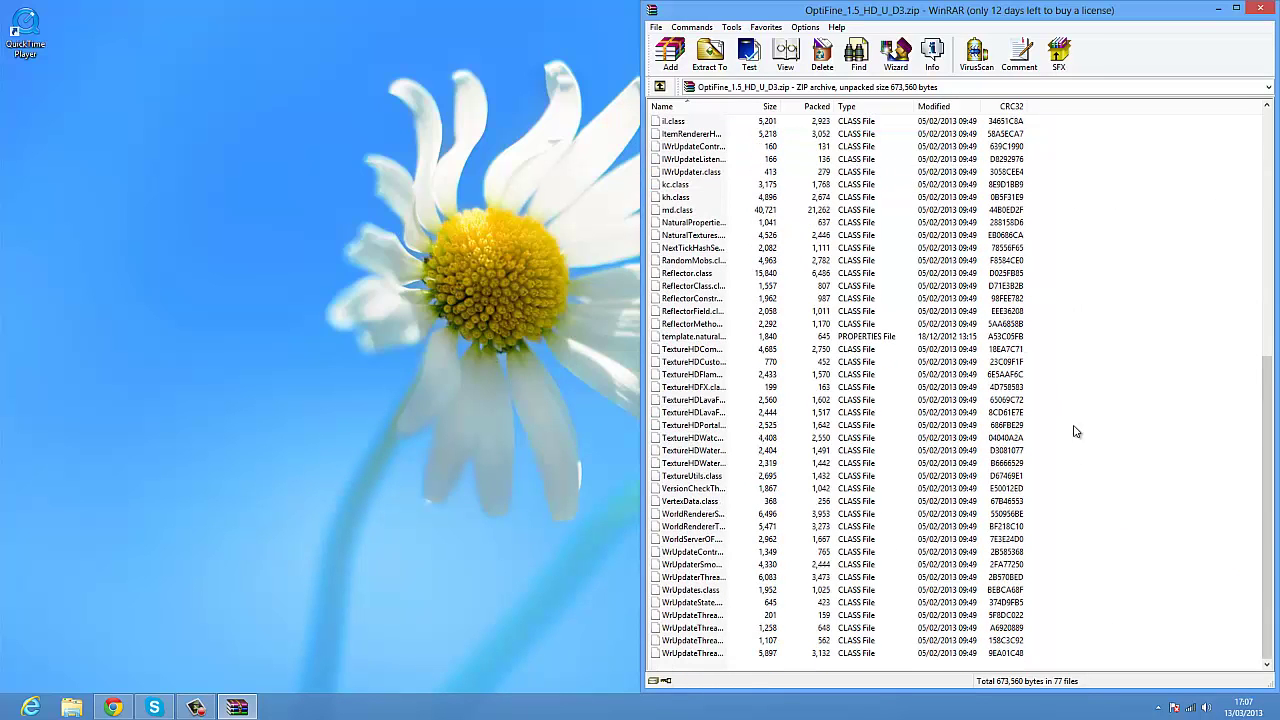
left_click_drag(1034, 656, 1210, 374)
left_click(862, 337)
left_click(1005, 350)
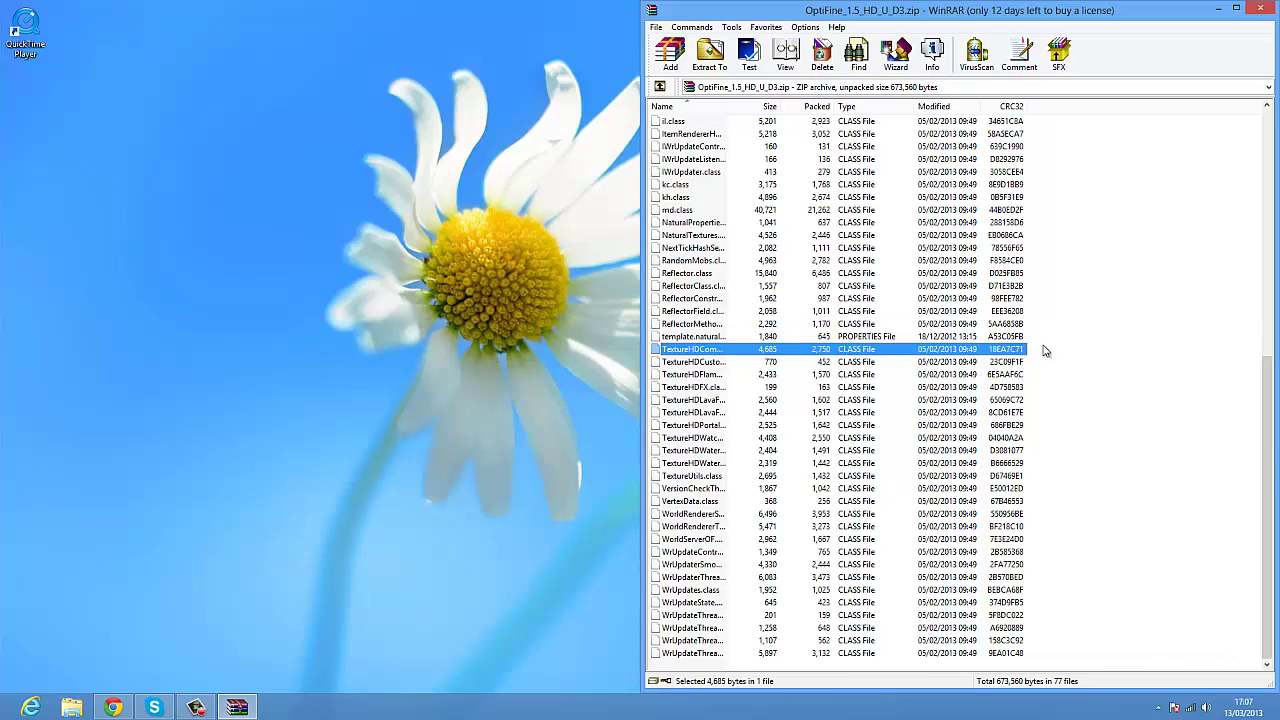
left_click(1086, 346)
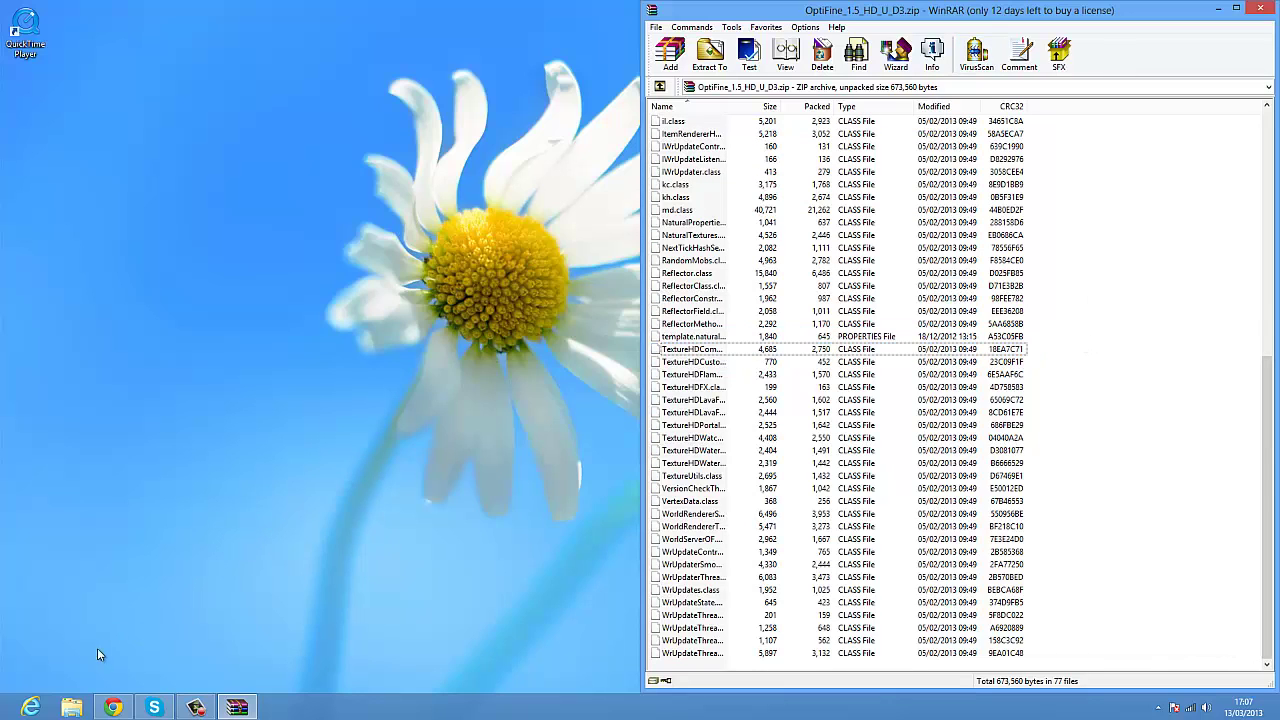
key("super")
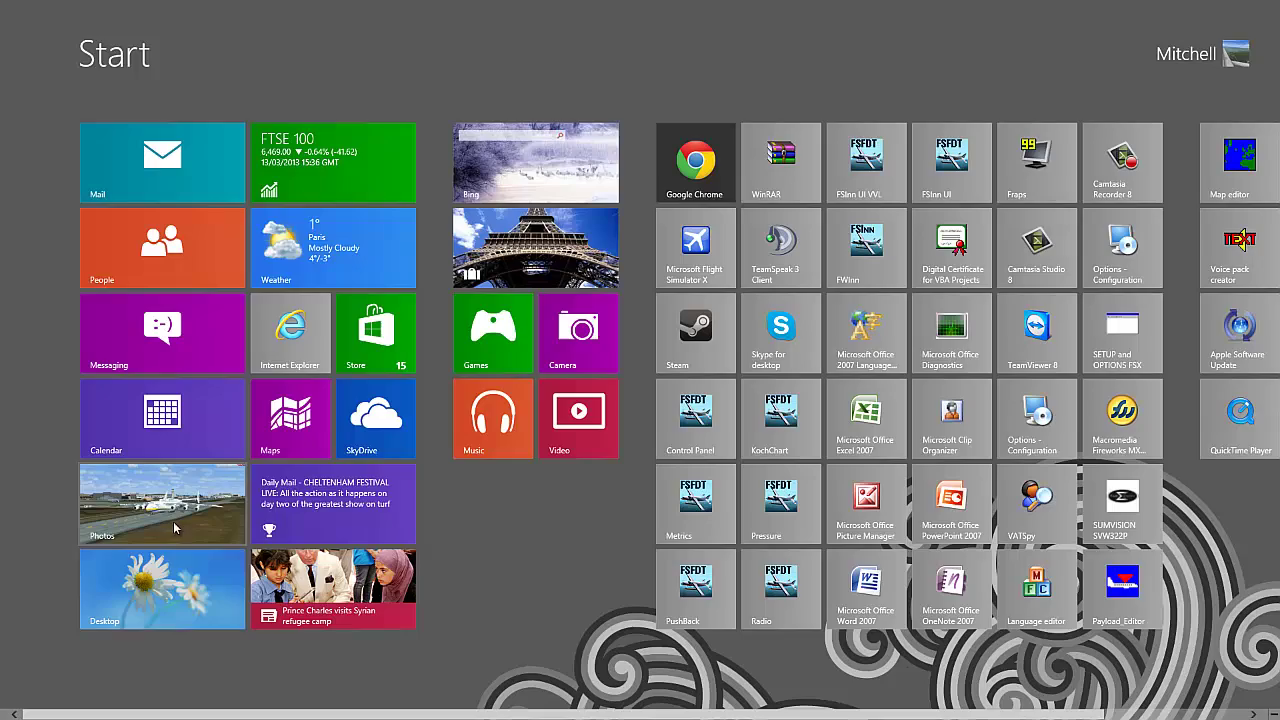
left_click(136, 565)
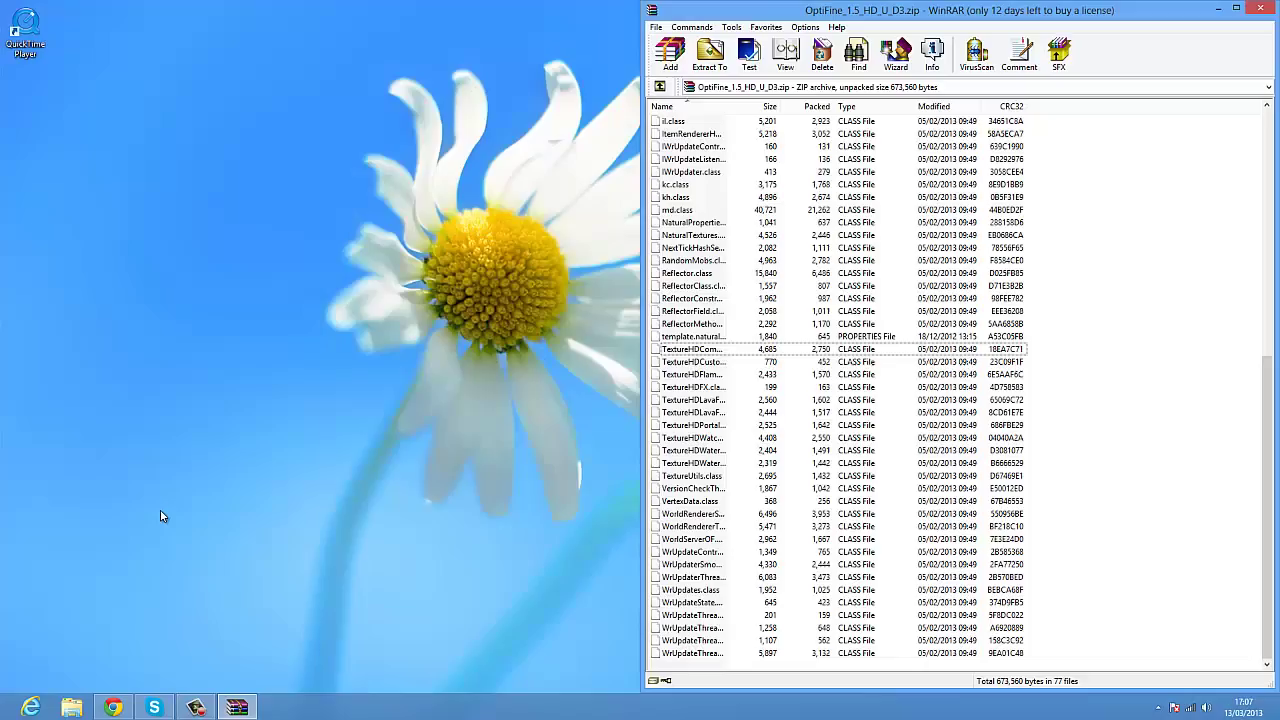
key("super")
left_click(134, 552)
Search the system for %appdata% and open the Roaming folder.
key("super")
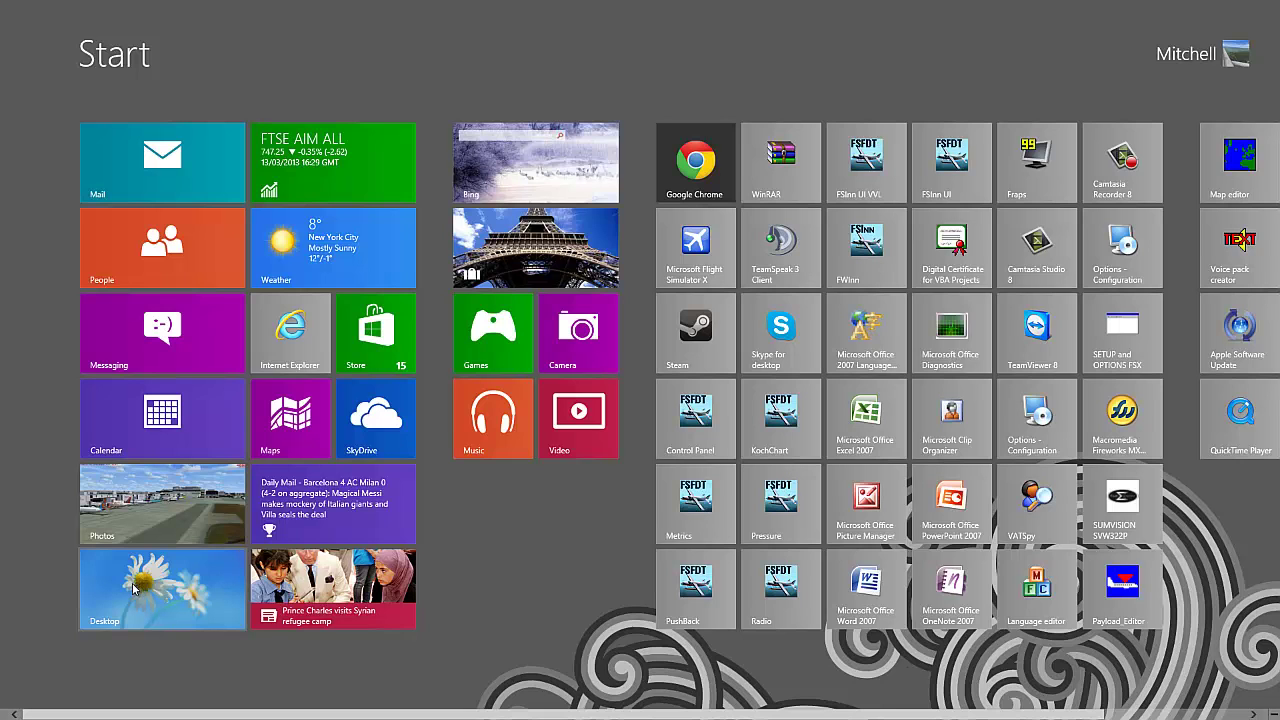
type("%appdata%")
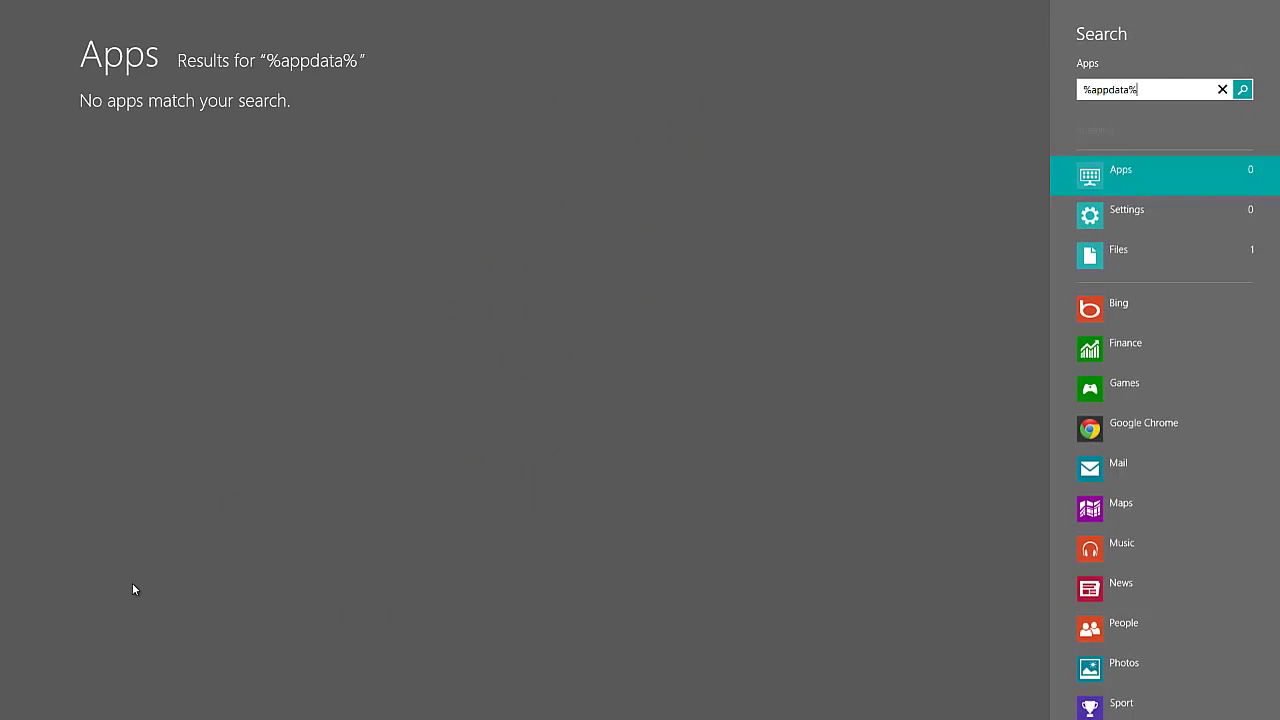
left_click(1135, 257)
left_click(1140, 177)
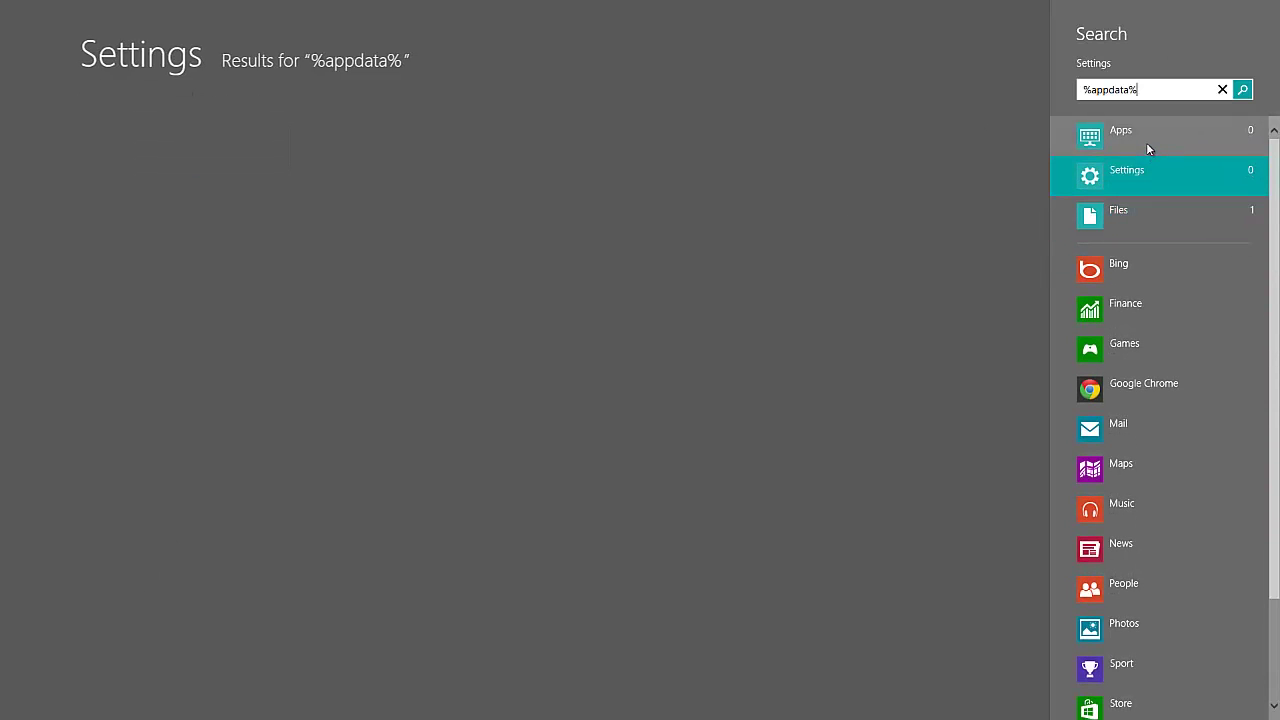
left_click(1142, 140)
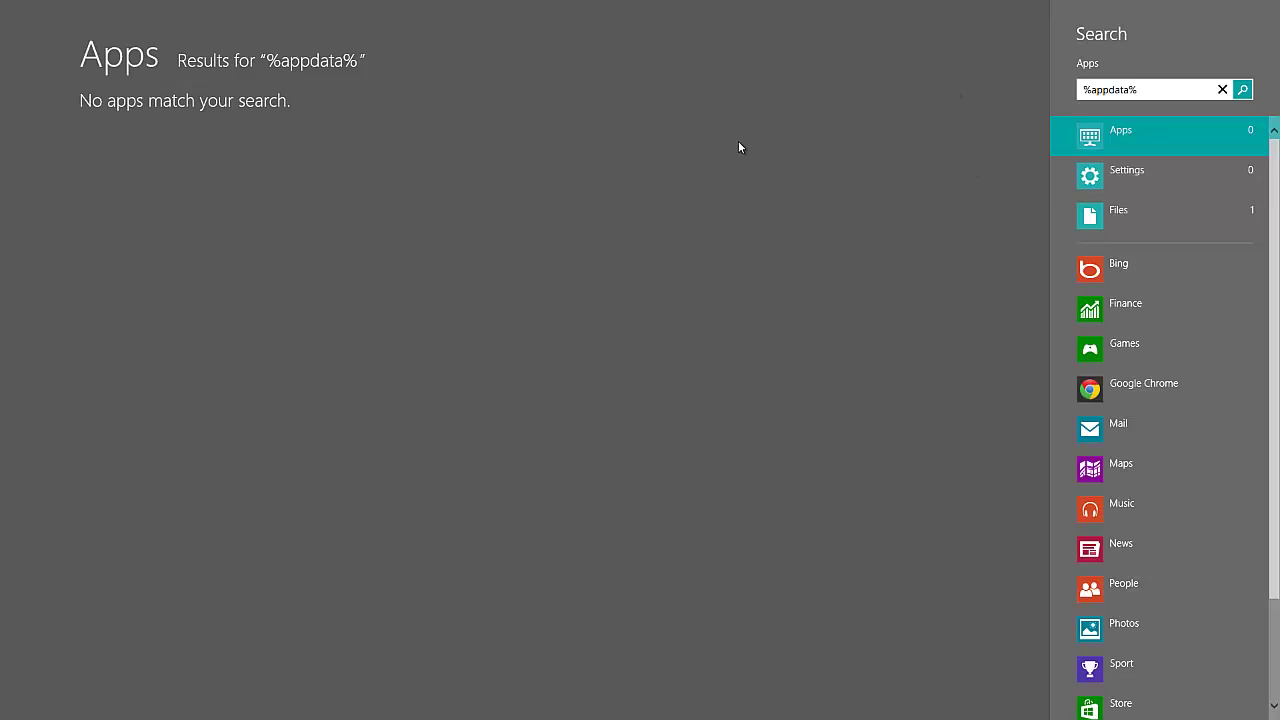
key("Return")
Move and resize the Roaming folder window to fill the left half of the screen beside the OptiFine archive.
left_click_drag(504, 190, 358, 192)
left_click_drag(806, 186, 640, 22)
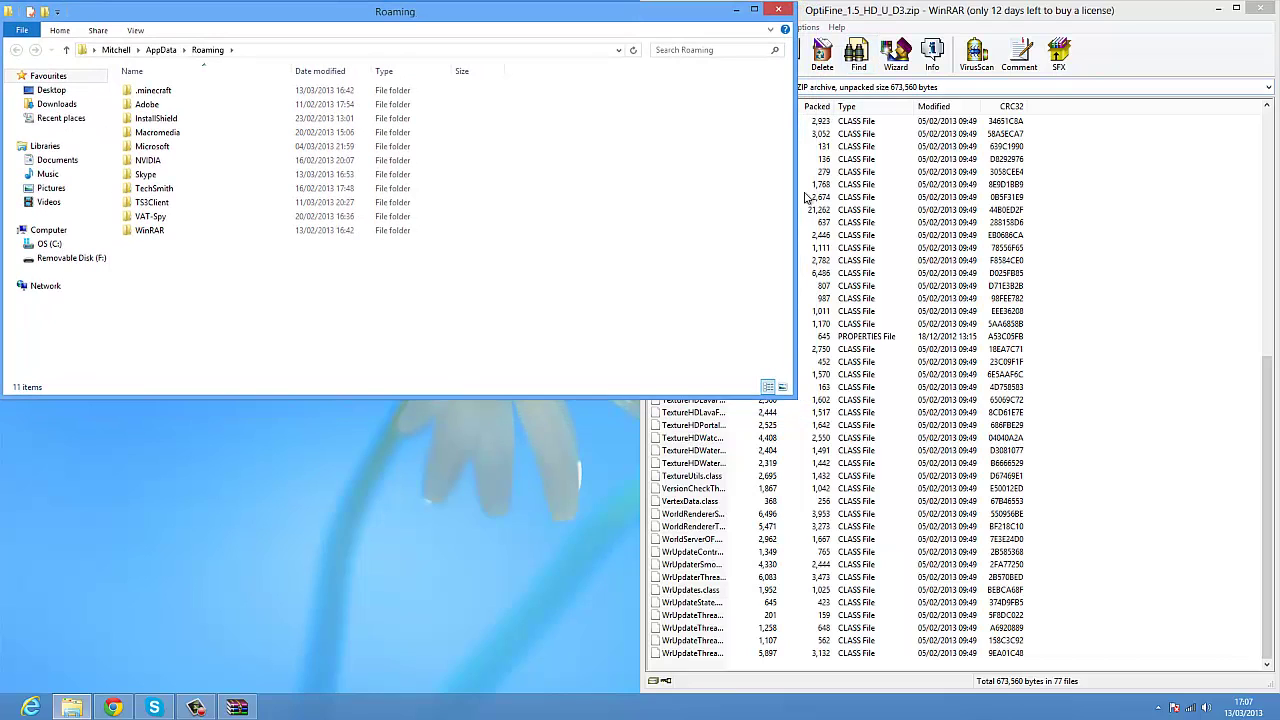
left_click_drag(798, 400, 640, 686)
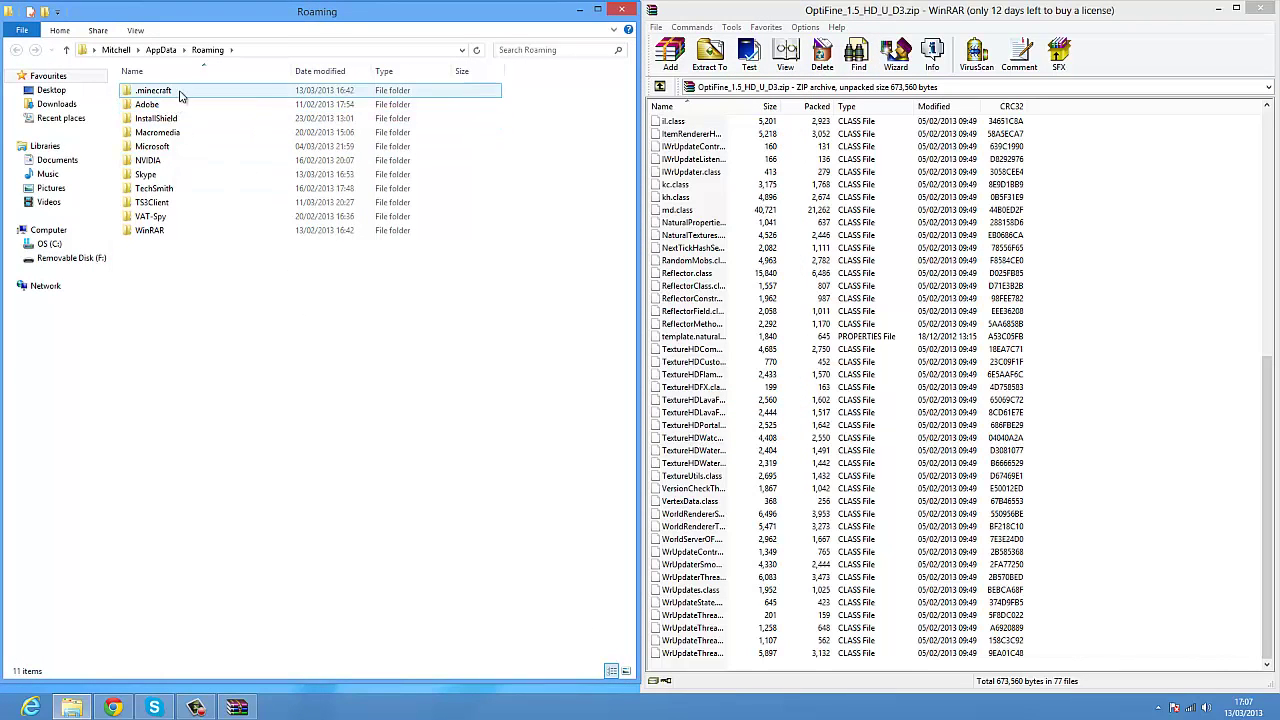
Open the bin folder inside the .minecraft folder.
double_click(181, 92)
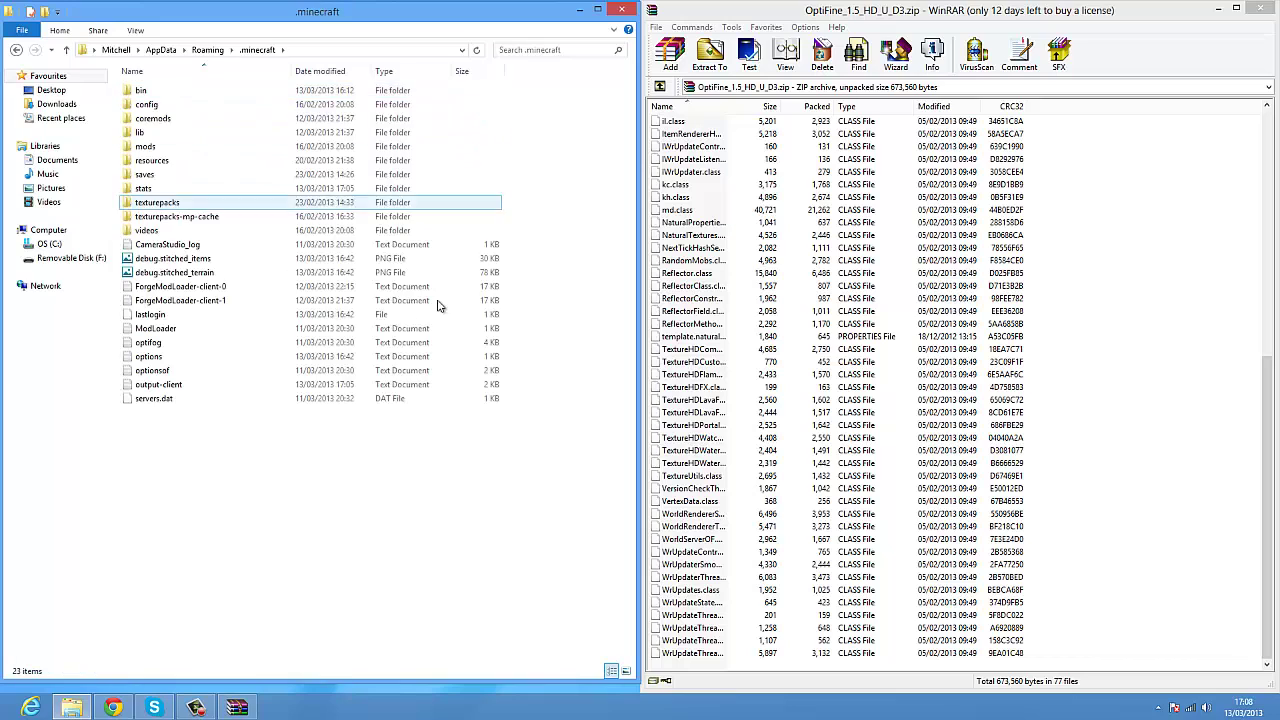
double_click(164, 96)
left_click(186, 160)
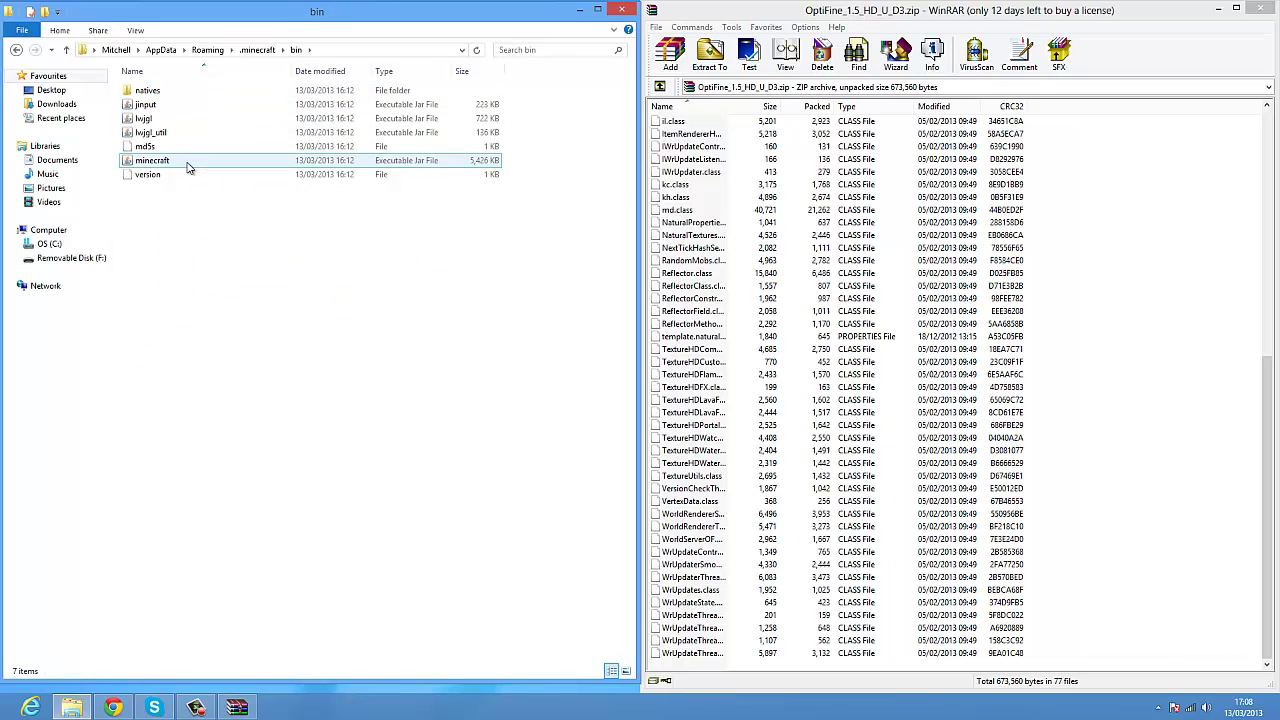
left_click_drag(422, 230, 374, 196)
Open the minecraft executable jar file from the bin folder with WinRAR archiver.
left_click(205, 162)
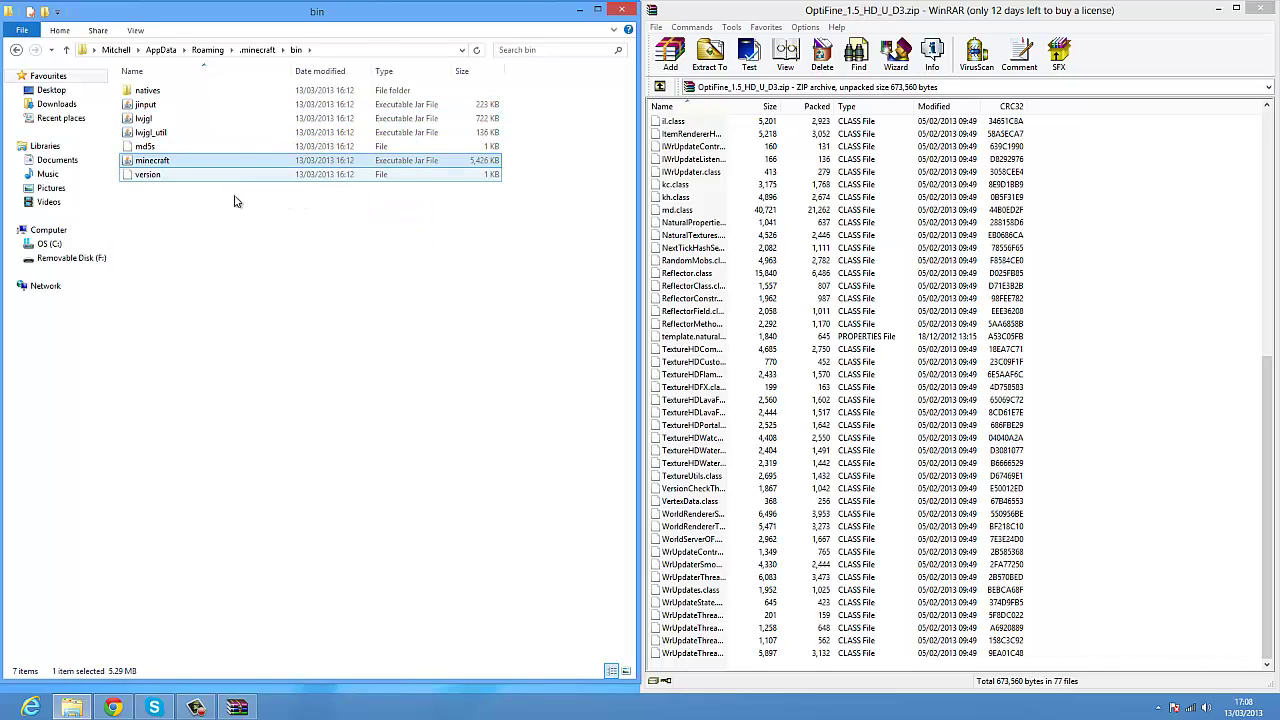
left_click(176, 165)
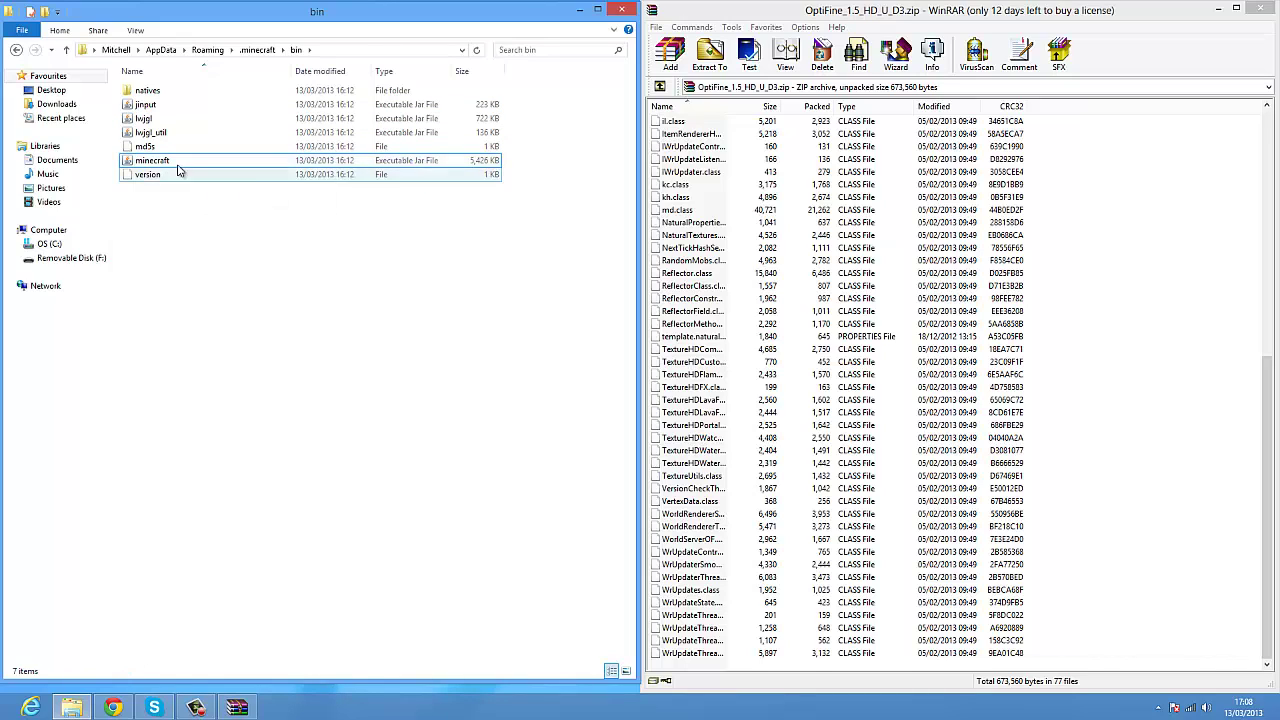
right_click(169, 160)
mouse_move(230, 186)
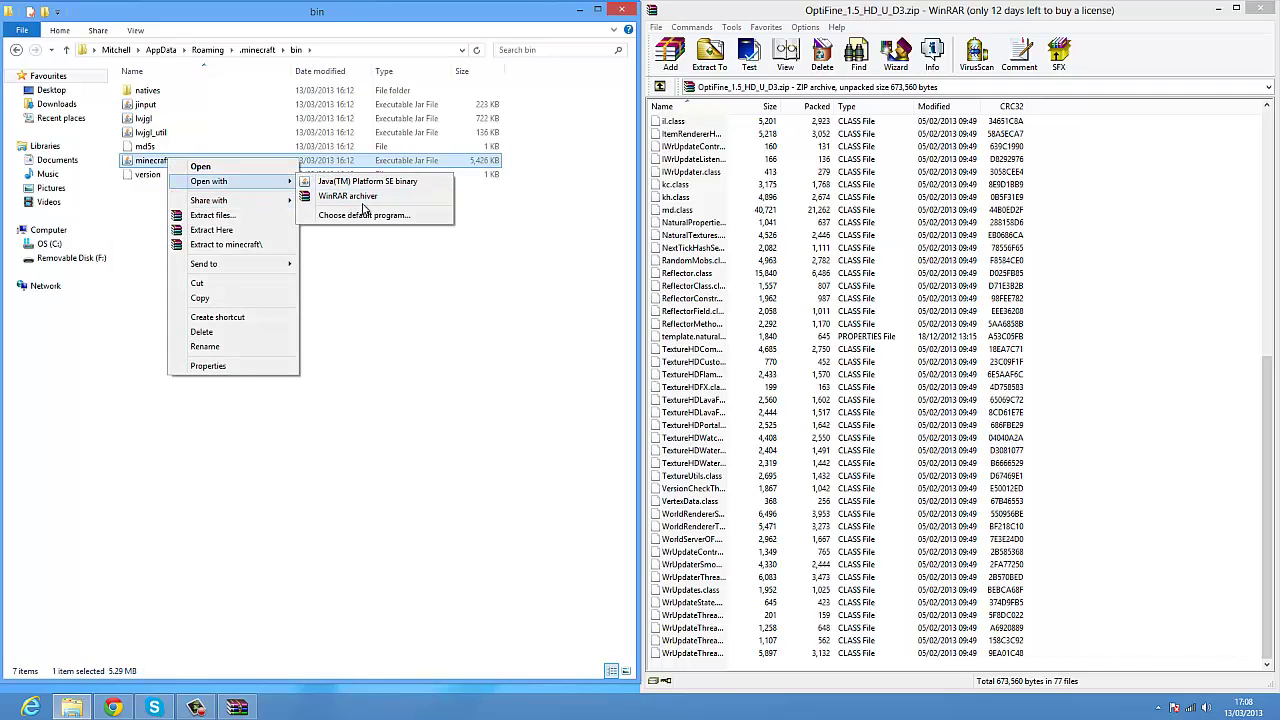
left_click(366, 198)
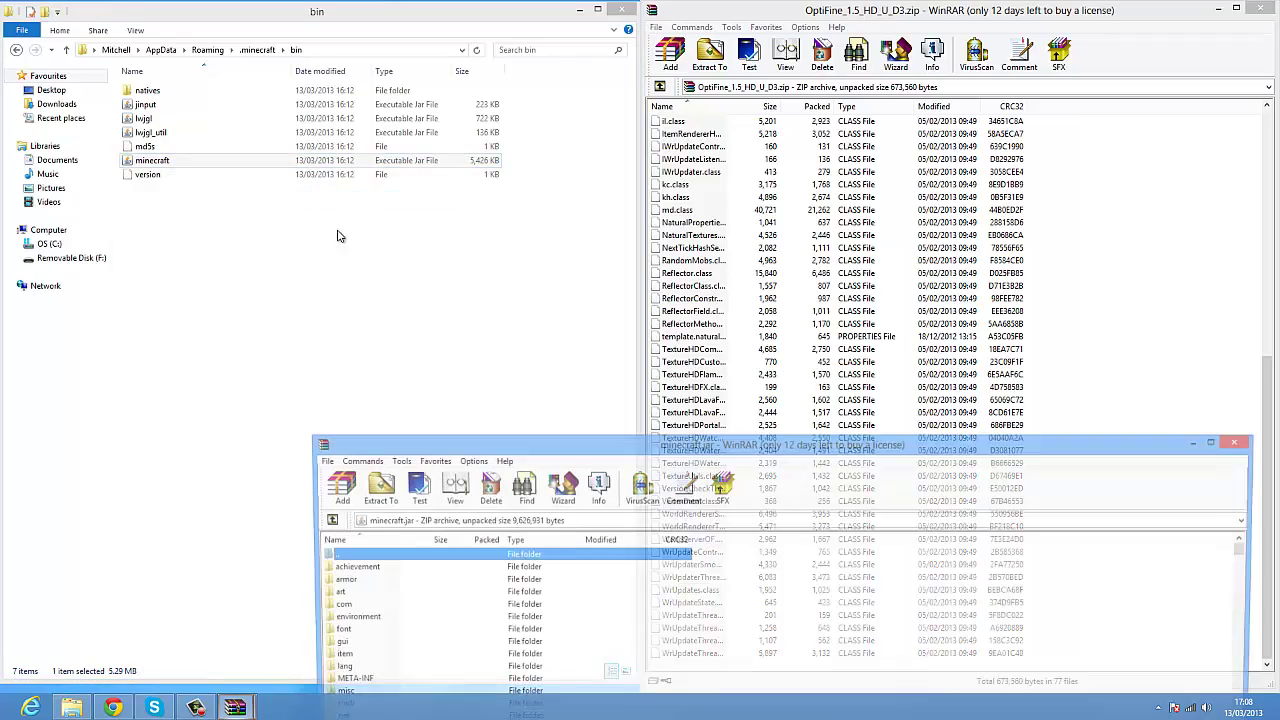
Close the bin folder window and fit the minecraft.jar archive window to the left half of the screen.
left_click(621, 10)
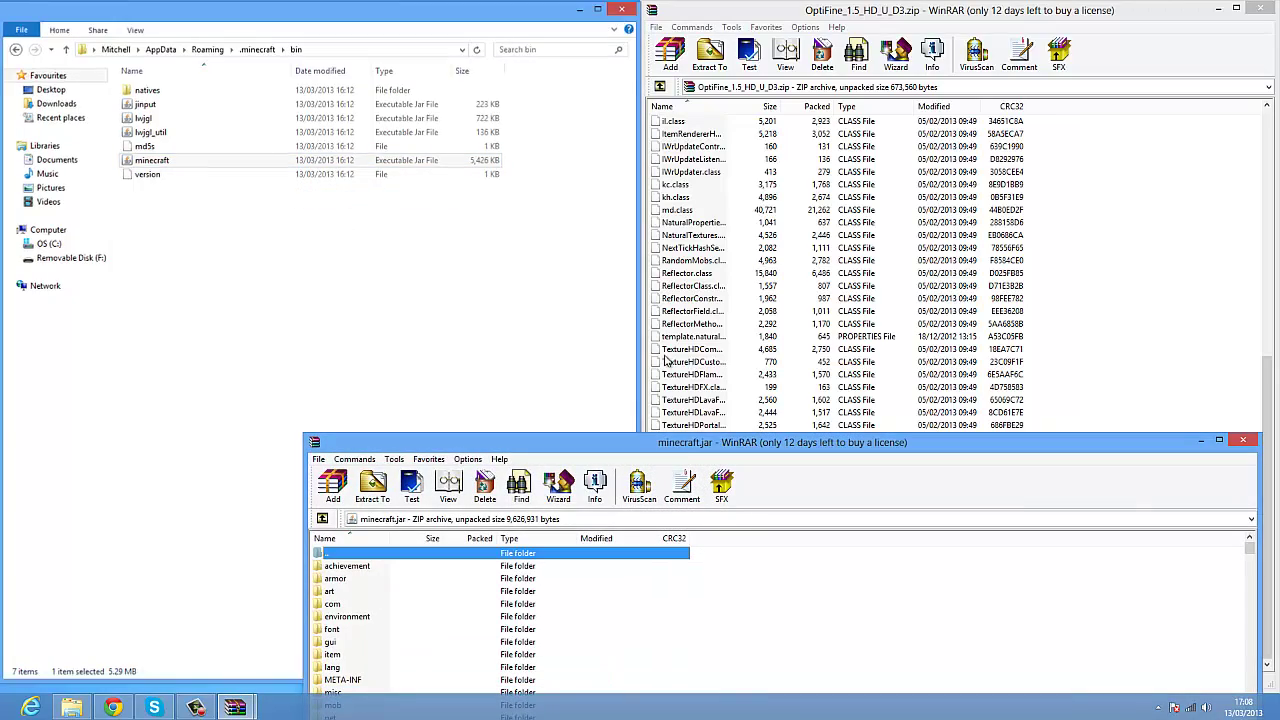
left_click_drag(667, 454, 364, 13)
left_click_drag(957, 628, 626, 685)
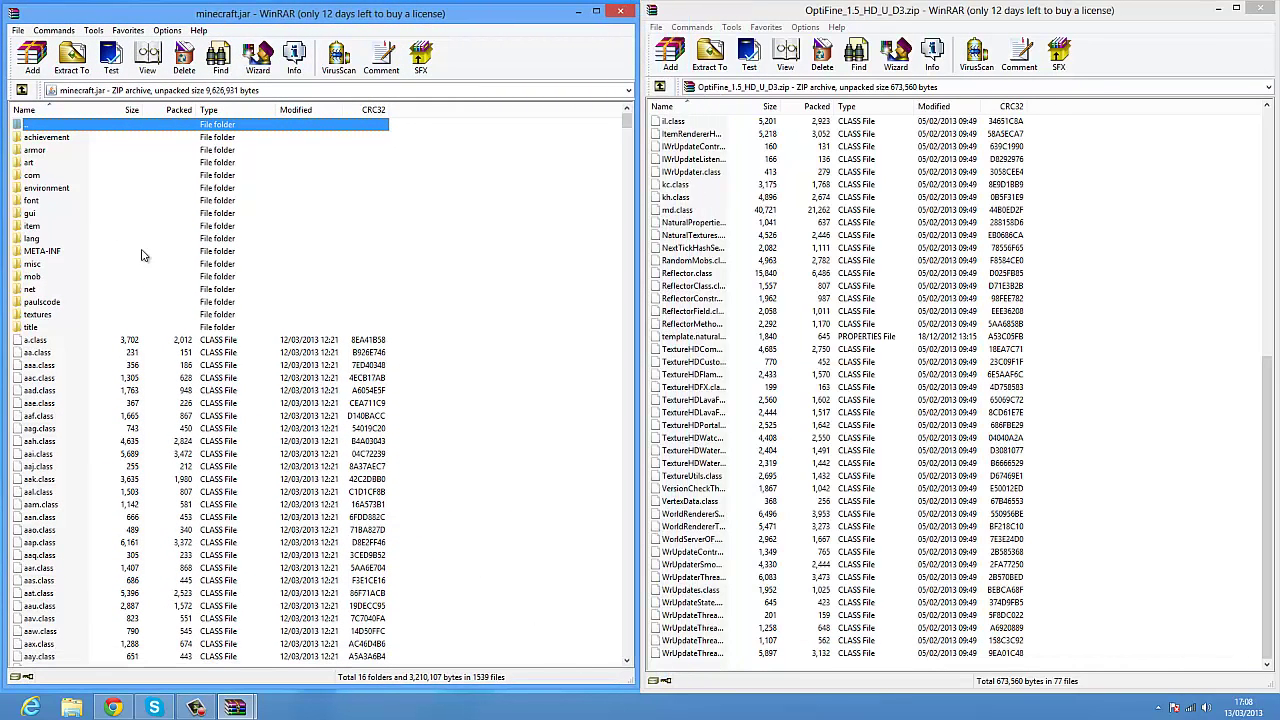
Delete the META-INF folder from minecraft.jar.
left_click(52, 252)
left_click(107, 267)
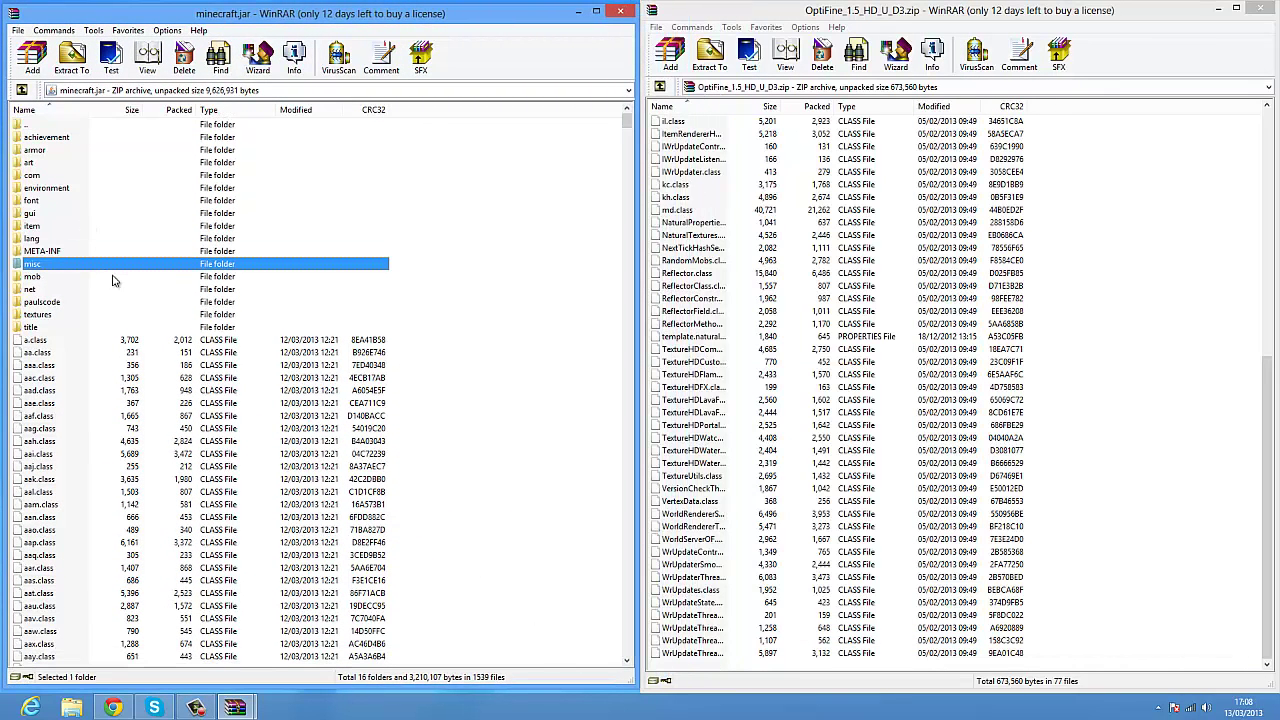
key("Up")
key("Delete")
key("Return")
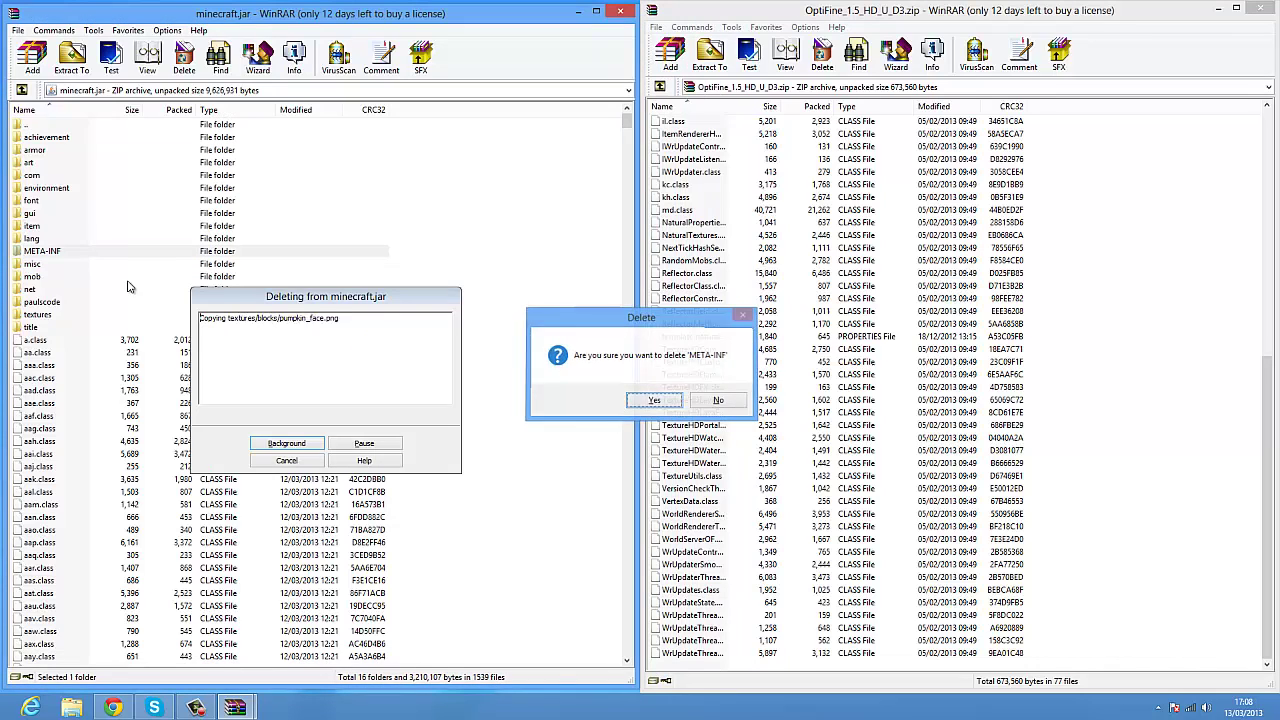
left_click(430, 247)
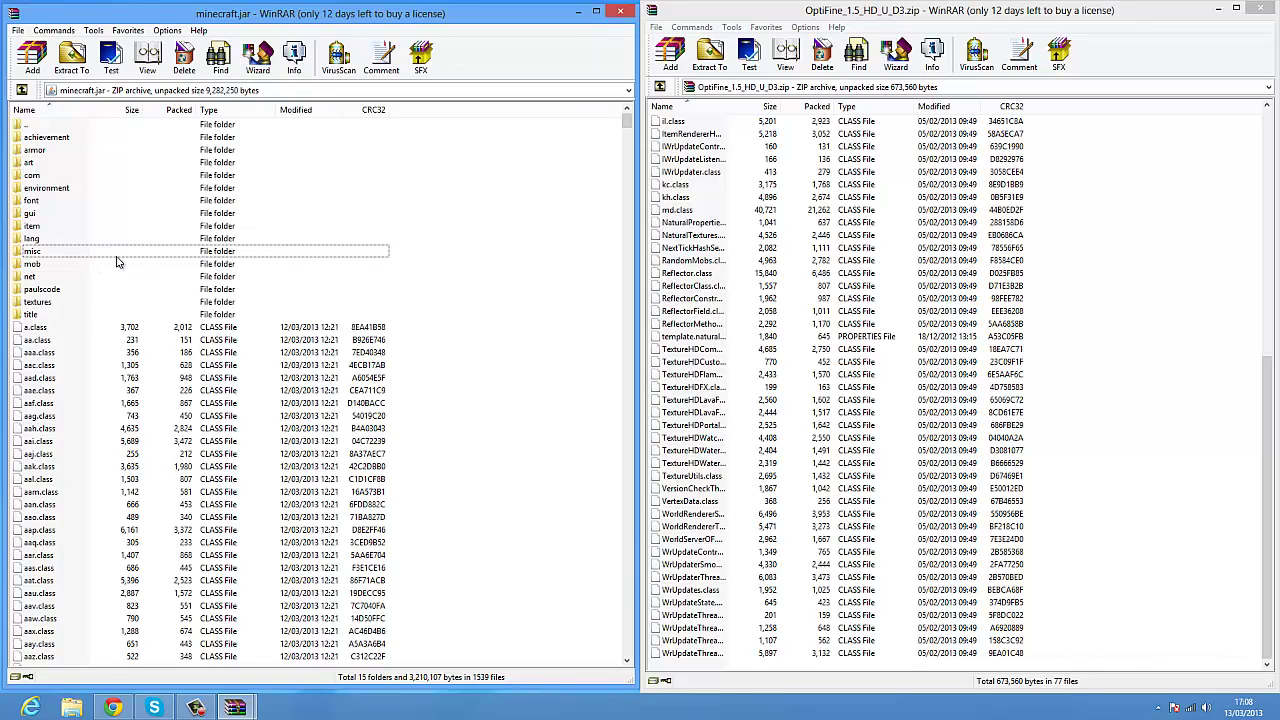
left_click(1100, 263)
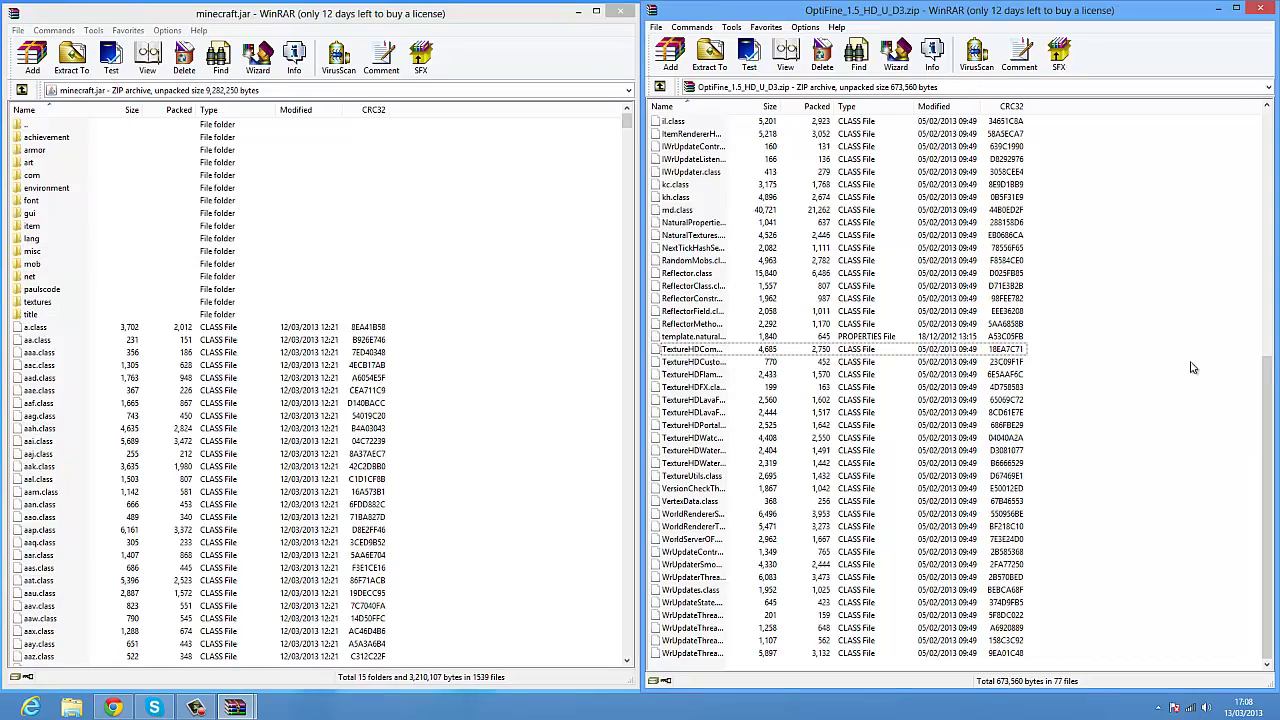
key("ctrl+a")
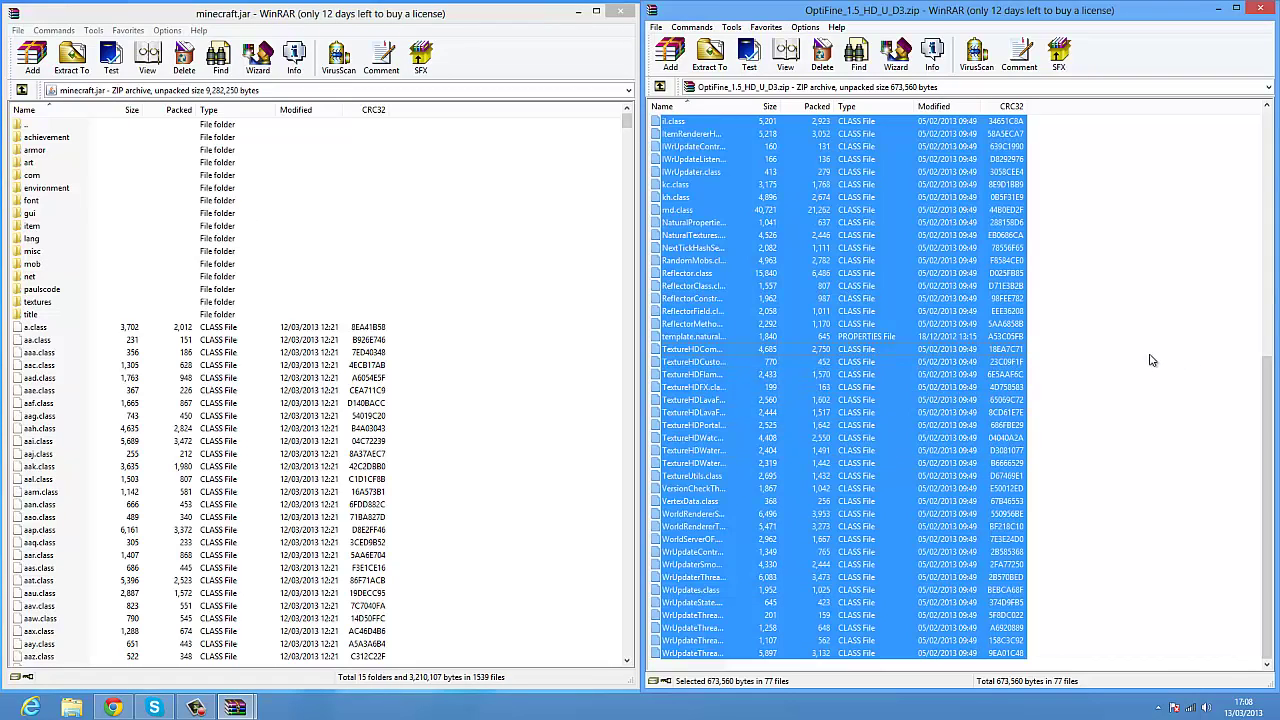
scroll(1150, 358, "up", 10)
scroll(1131, 337, "down", 10)
right_click(1135, 270)
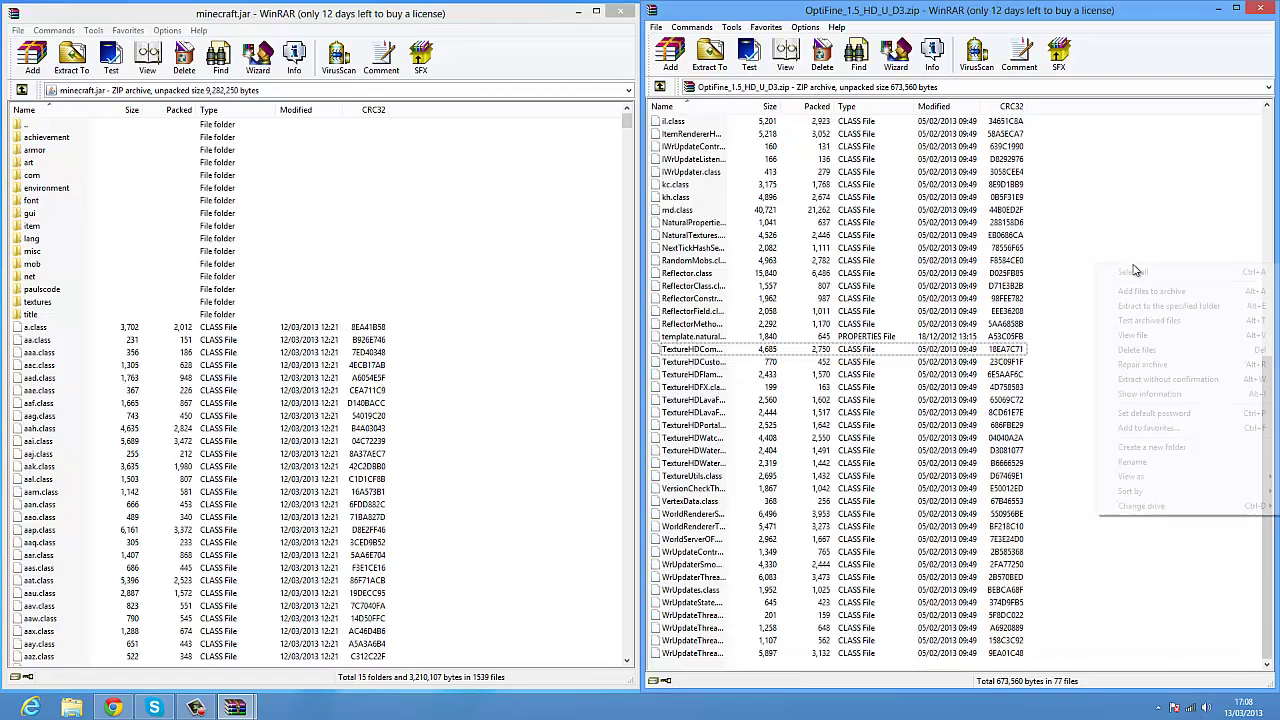
left_click(1121, 237)
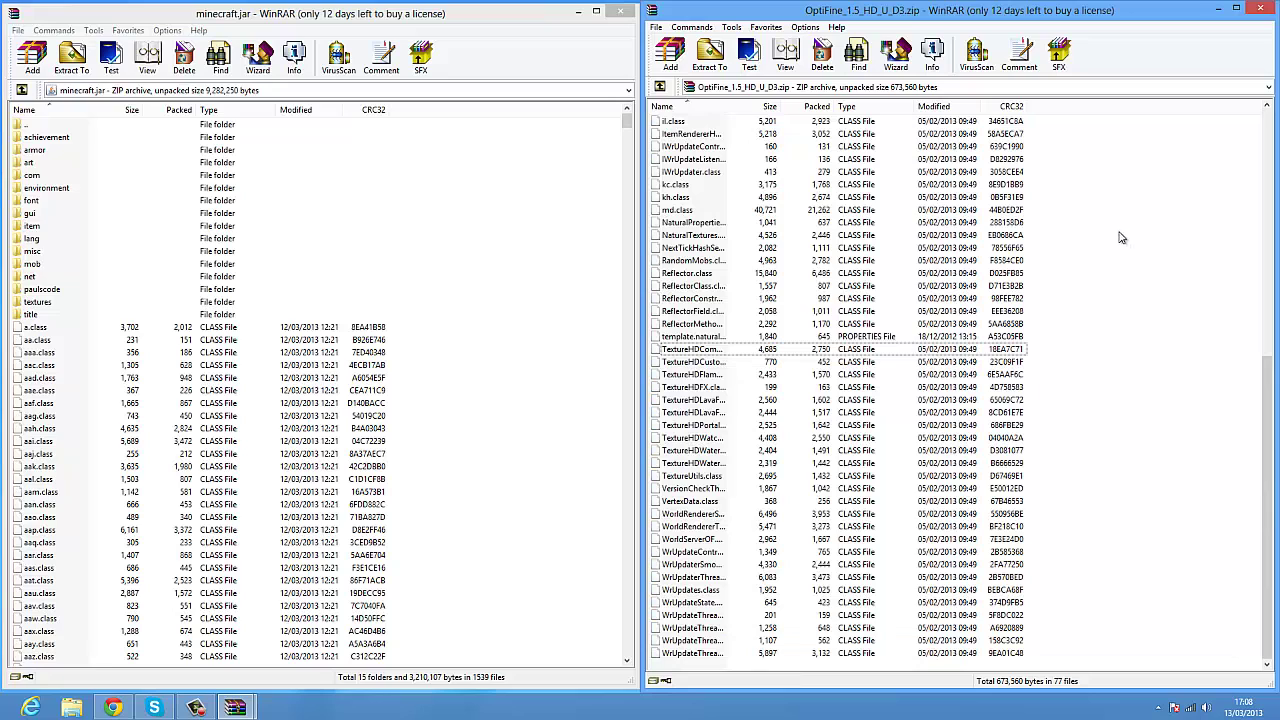
Add all files from the OptiFine archive to minecraft.jar with the Add and replace files mode, and close both archives.
right_click(1110, 337)
left_click(1129, 339)
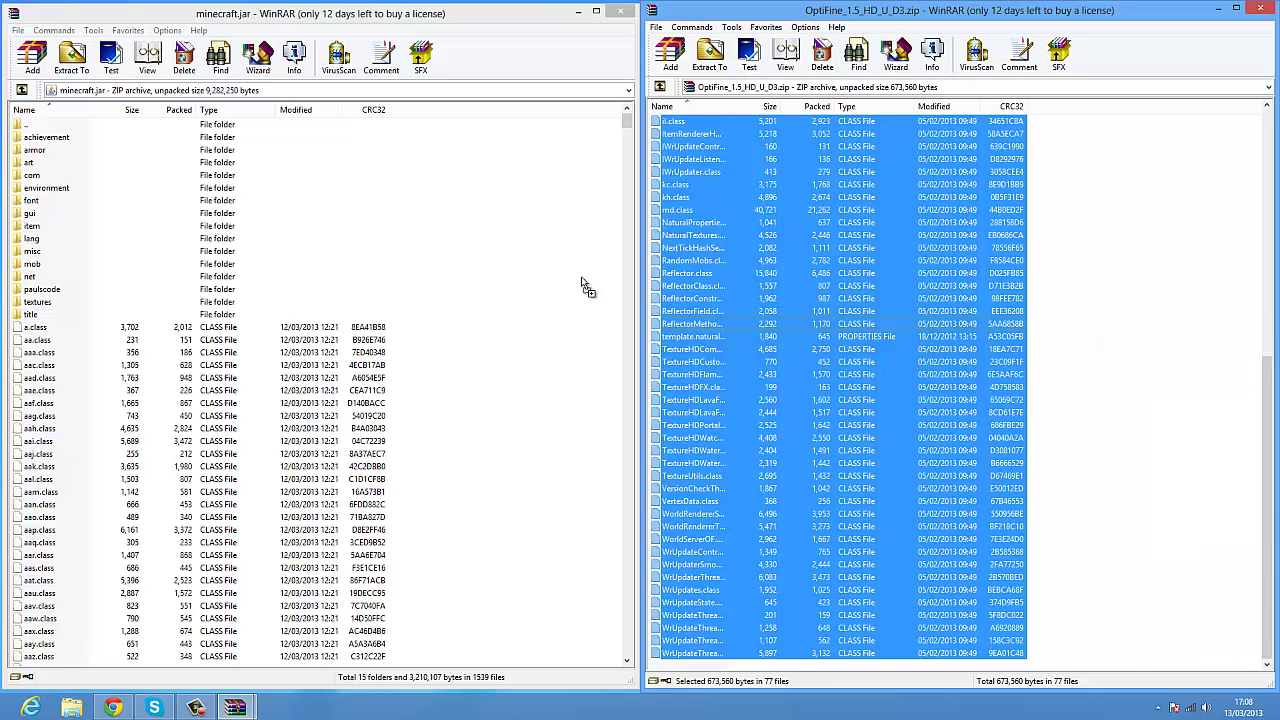
left_click_drag(587, 287, 186, 460)
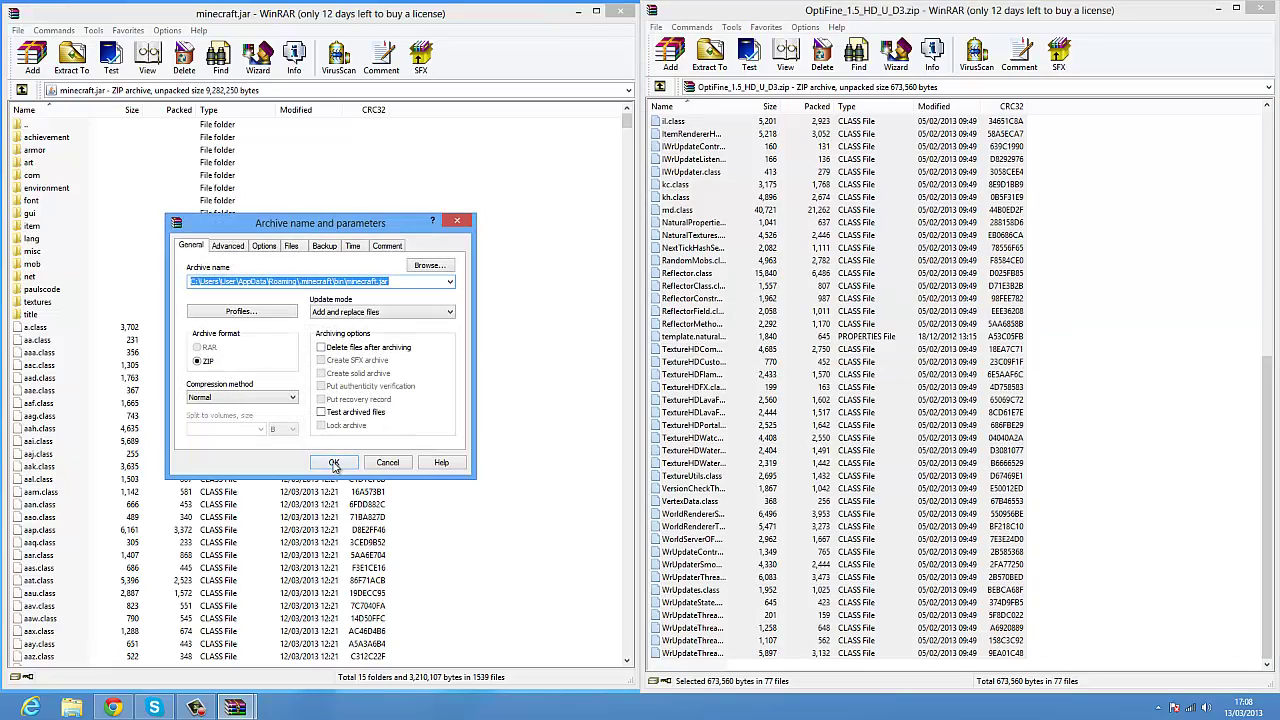
left_click(334, 464)
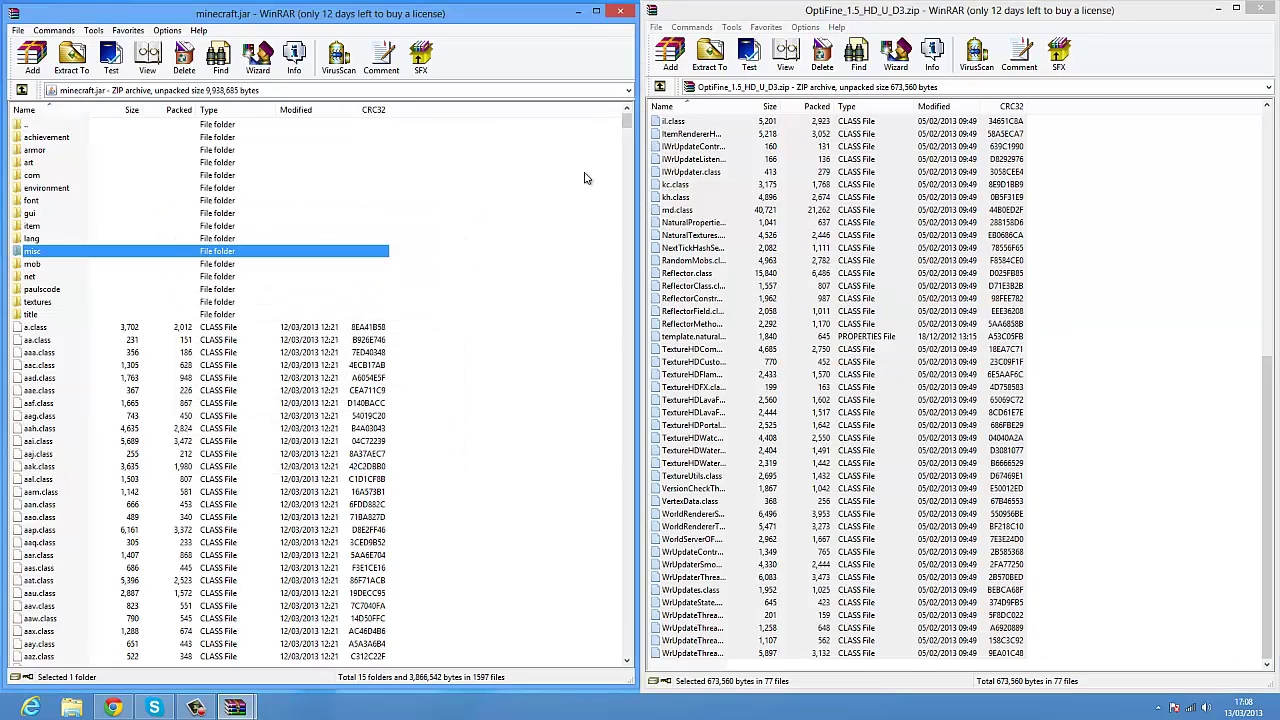
left_click(620, 11)
left_click(1256, 11)
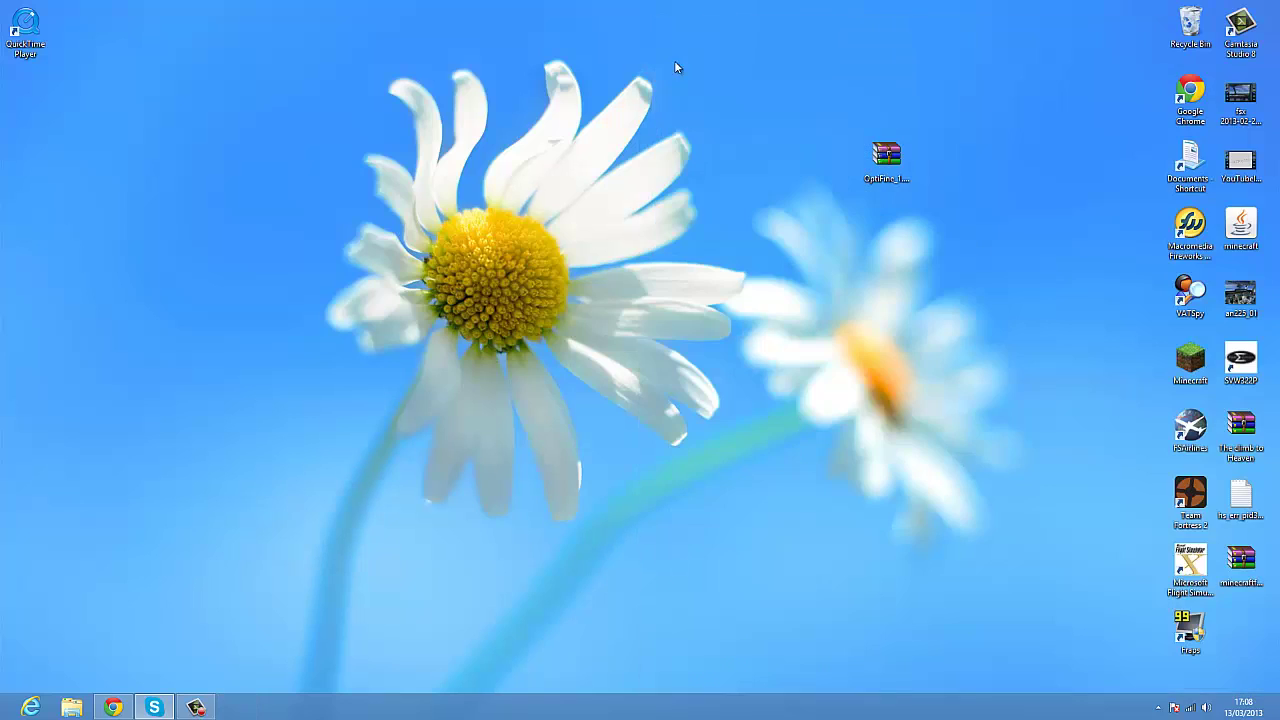